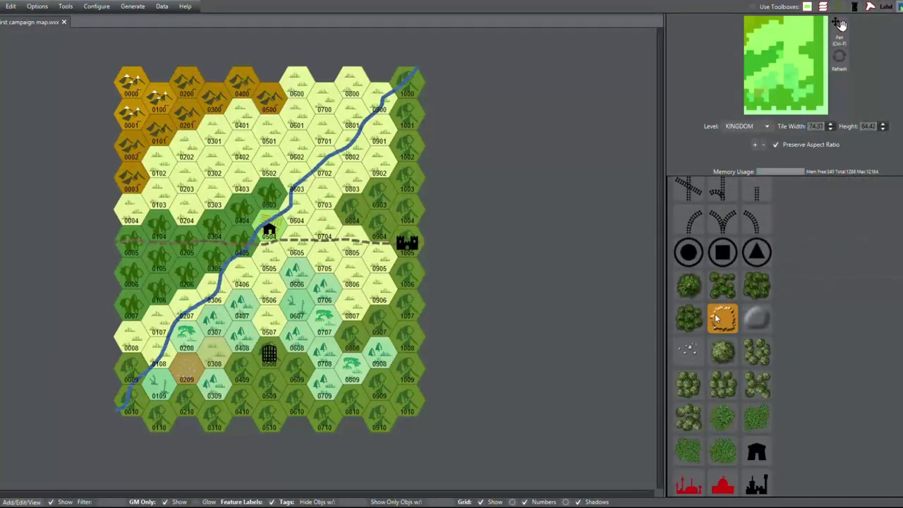
# Place the ruined castle symbol on hex 0500, then undo it.
pyautogui.scroll(-2, 715, 317)
pyautogui.click(690, 357)
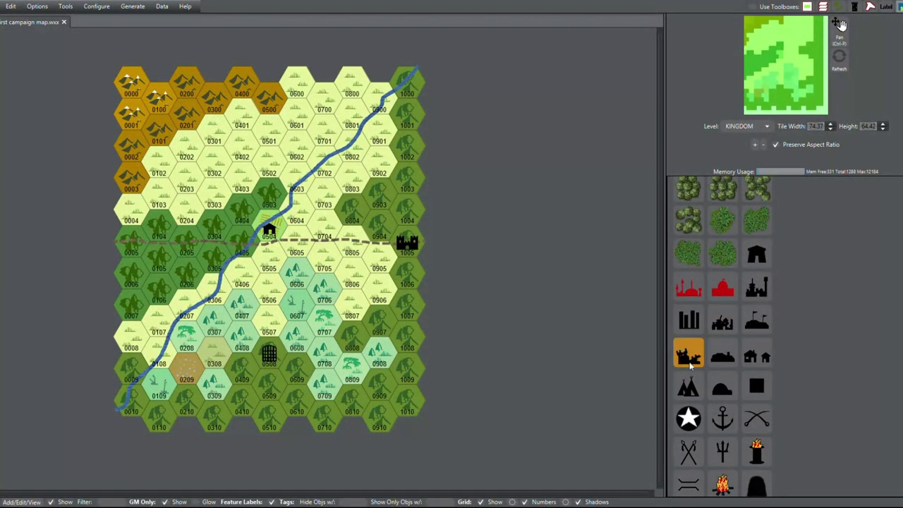
pyautogui.click(269, 101)
pyautogui.hotkey('ctrl', 'z')
# Enable Place Freely in Options and put the ruined castle back on hex 0500.
pyautogui.scroll(-10, 835, 325)
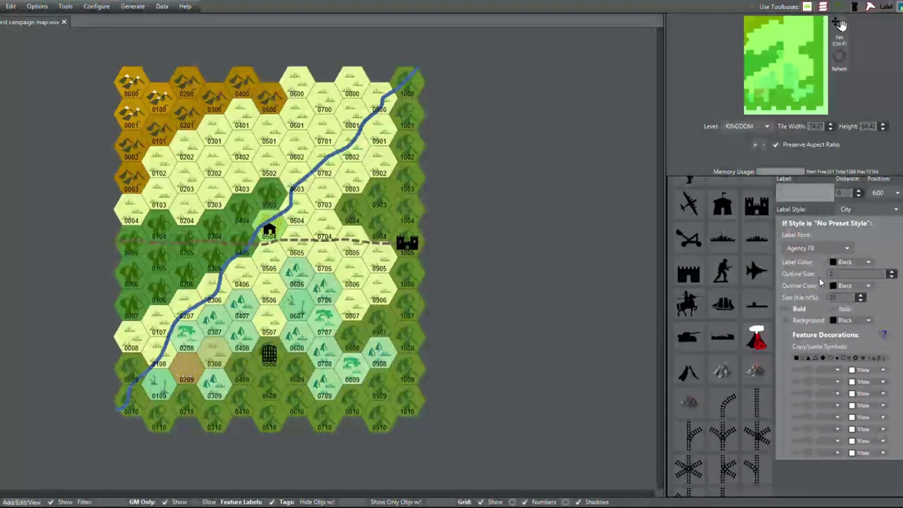
pyautogui.scroll(5, 820, 279)
pyautogui.scroll(1, 821, 280)
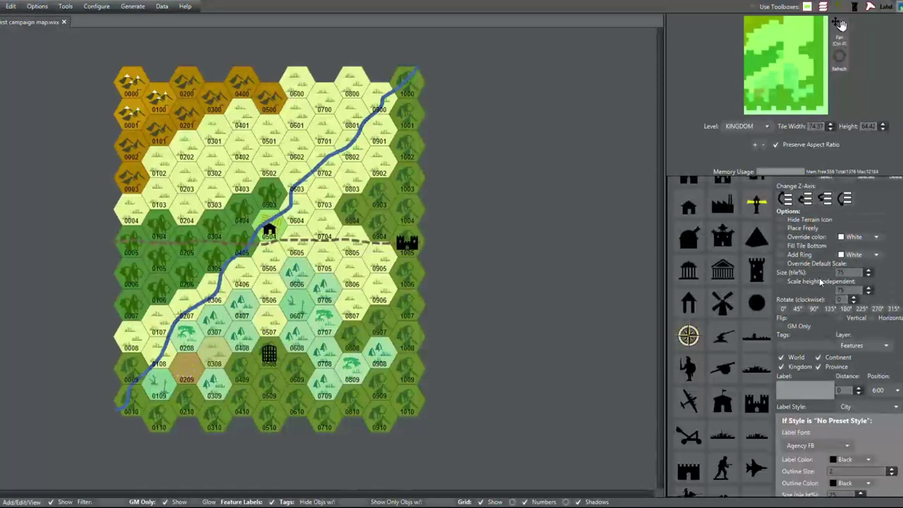
pyautogui.click(781, 227)
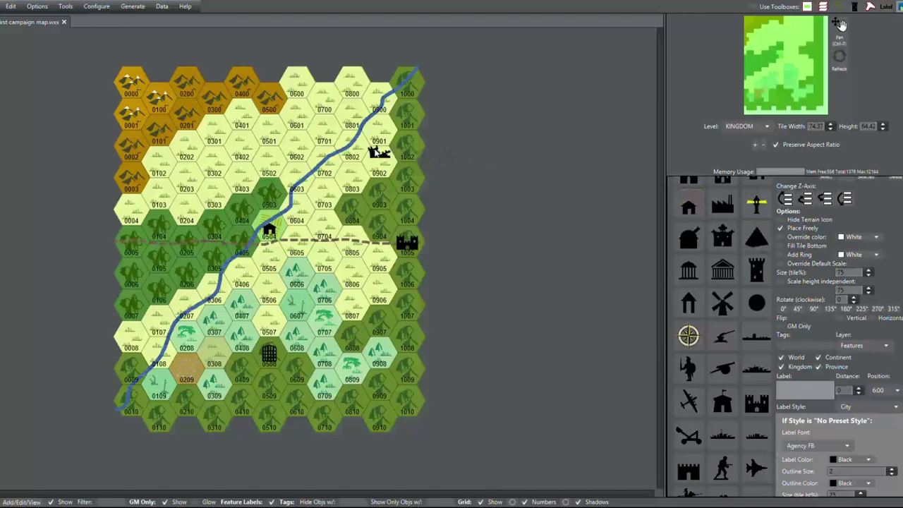
pyautogui.click(270, 99)
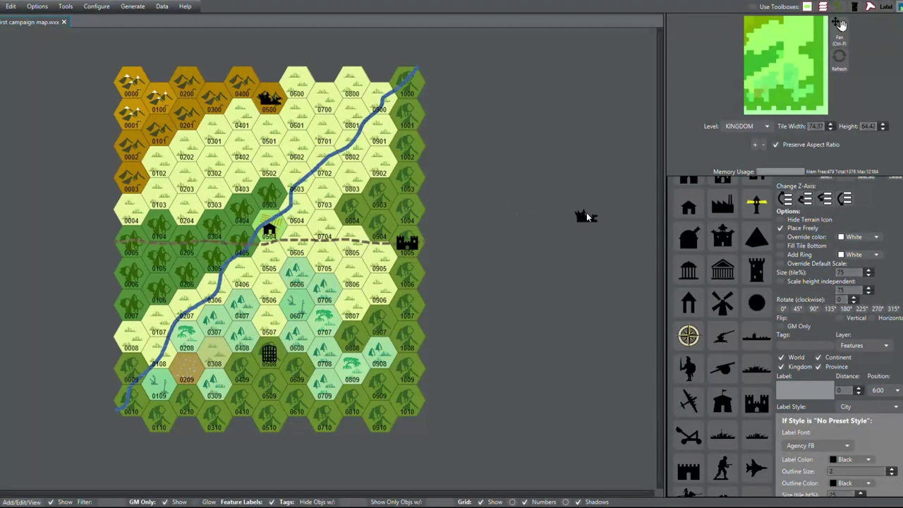
pyautogui.click(724, 272)
pyautogui.scroll(2, 724, 273)
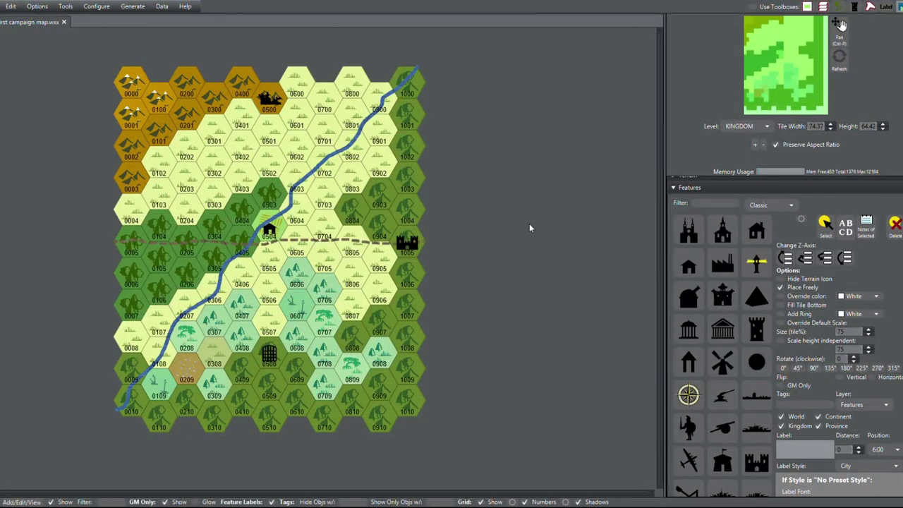
# Pick the walled town symbol and stamp it on hex 0700 at the top of the map.
pyautogui.scroll(-10, 775, 382)
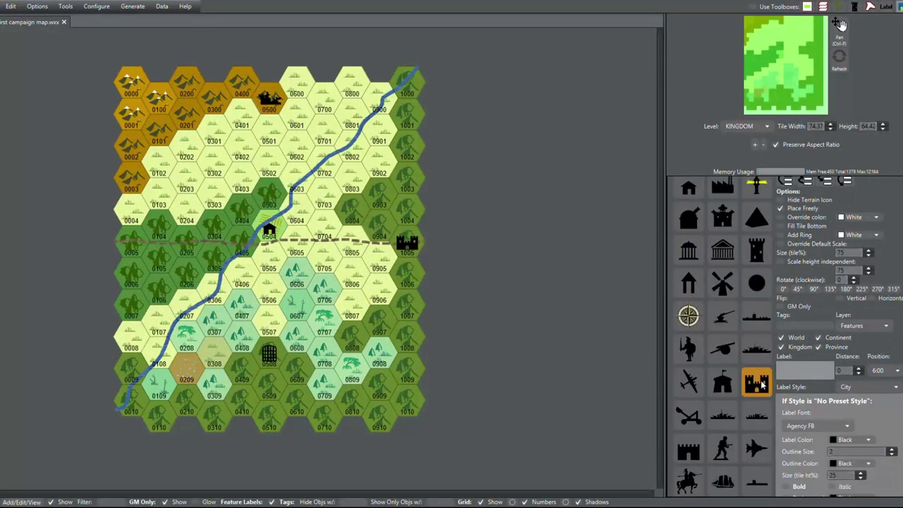
pyautogui.scroll(-4, 755, 378)
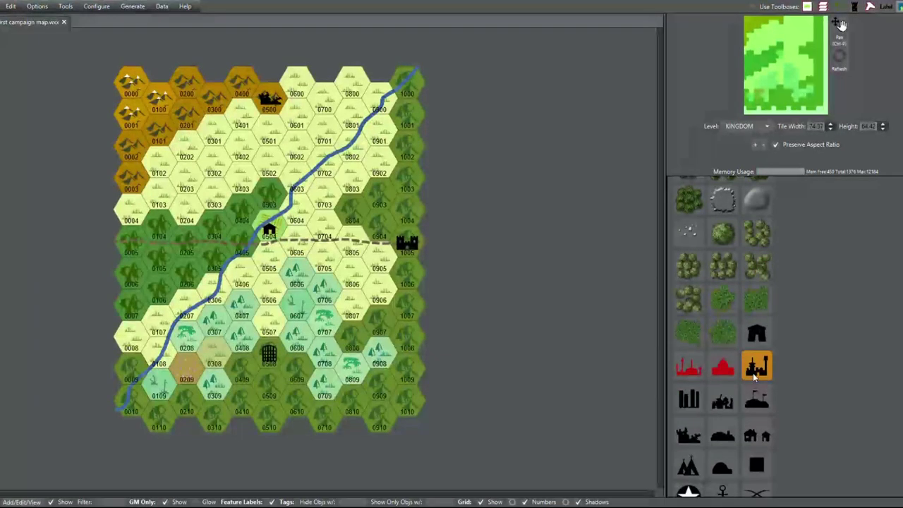
pyautogui.click(724, 411)
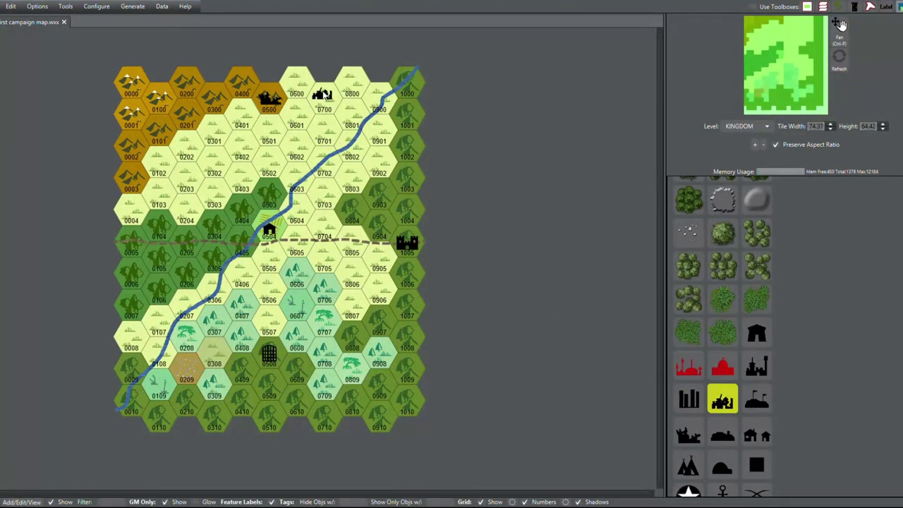
pyautogui.click(324, 98)
# Place a castle symbol on mountain hex 0201.
pyautogui.click(187, 113)
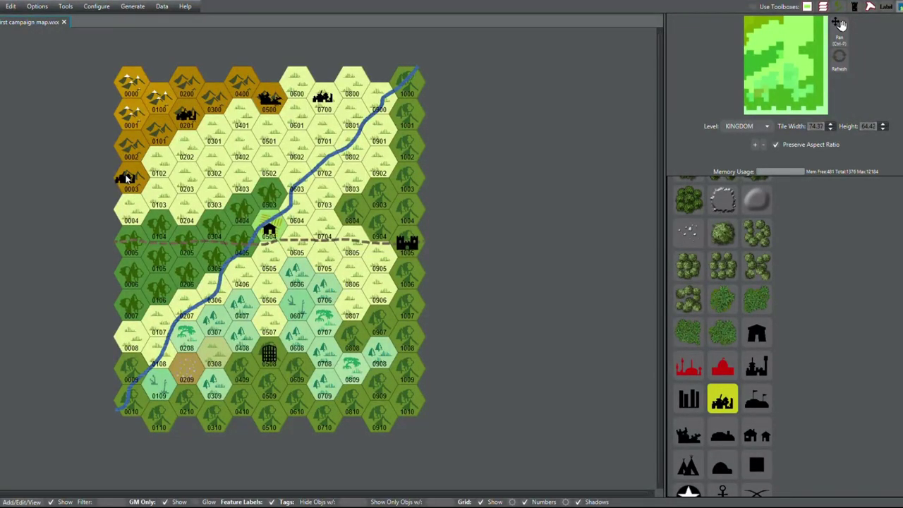
# Drag the castle from hex 0003 to 0004, then off the map to delete it.
pyautogui.moveTo(127, 178); pyautogui.dragTo(129, 214)
pyautogui.moveTo(132, 214); pyautogui.dragTo(761, 356)
# Choose the walled castle feature and put the cursor in its Label field.
pyautogui.scroll(-6, 769, 371)
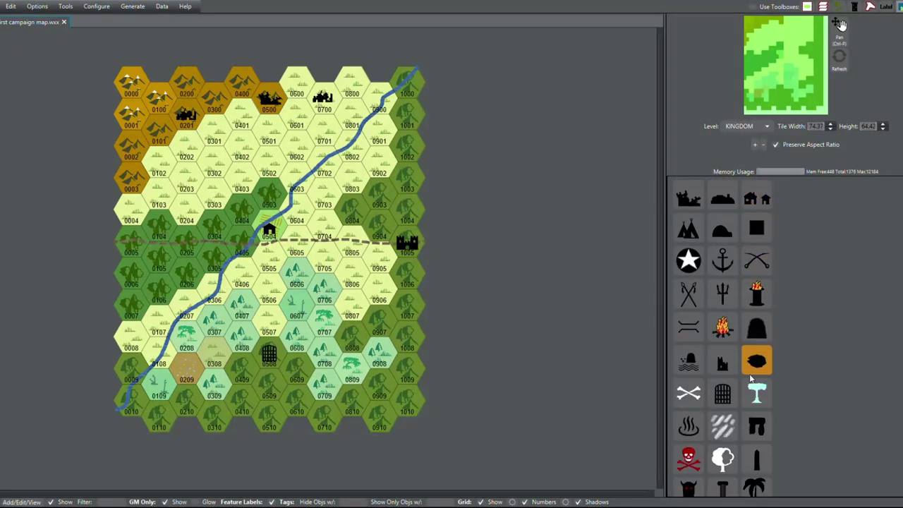
pyautogui.scroll(15, 751, 379)
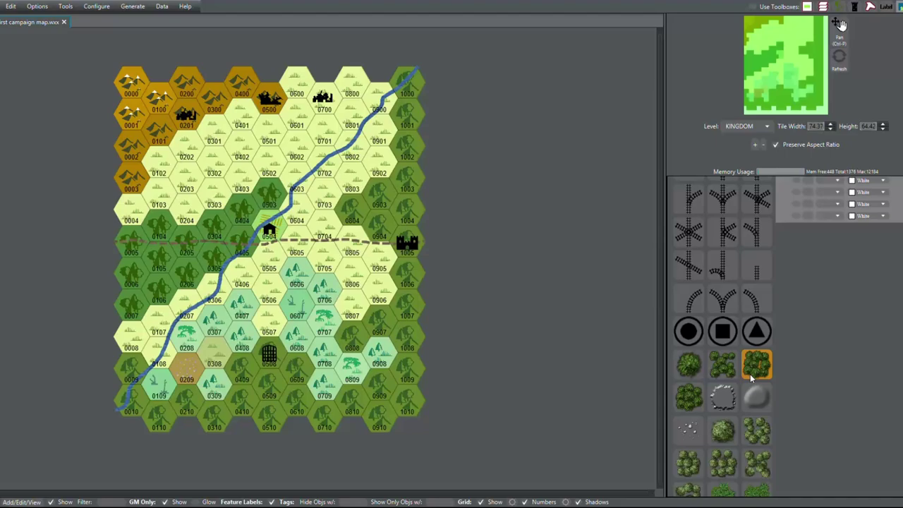
pyautogui.scroll(5, 752, 380)
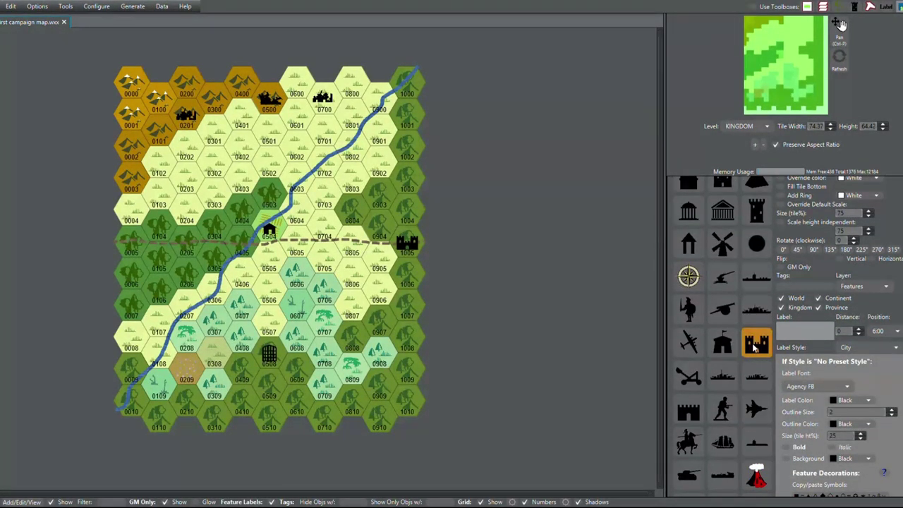
pyautogui.click(757, 343)
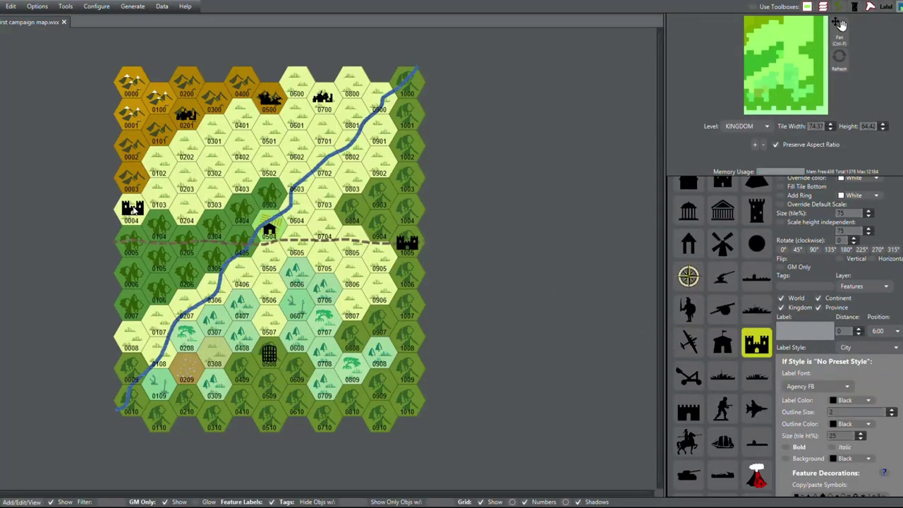
pyautogui.scroll(3, 877, 327)
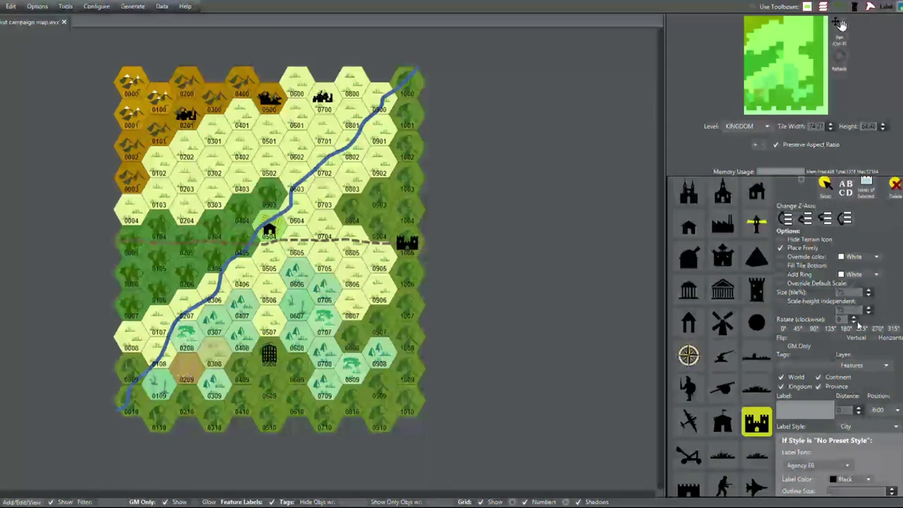
pyautogui.click(811, 387)
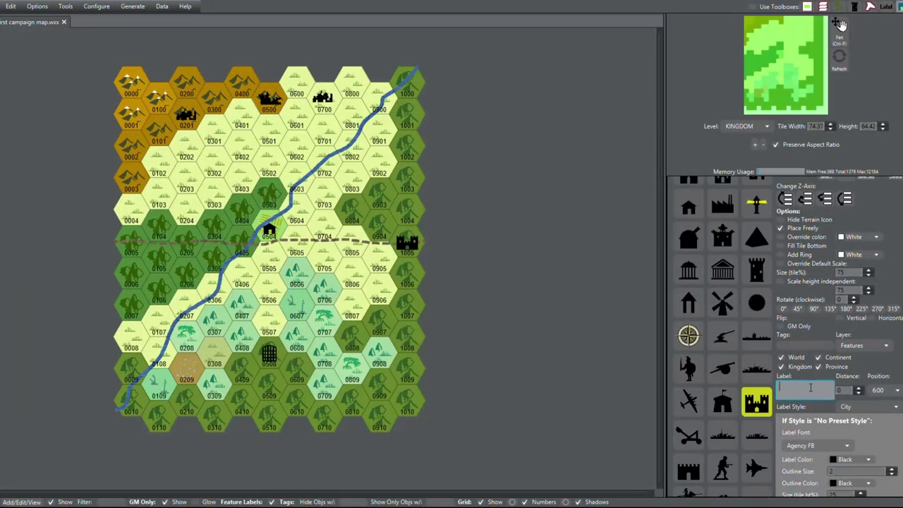
# Enter 'Medium Walled Castle' as the label, then clear the Label field again.
pyautogui.write('Medium Walled Castle')
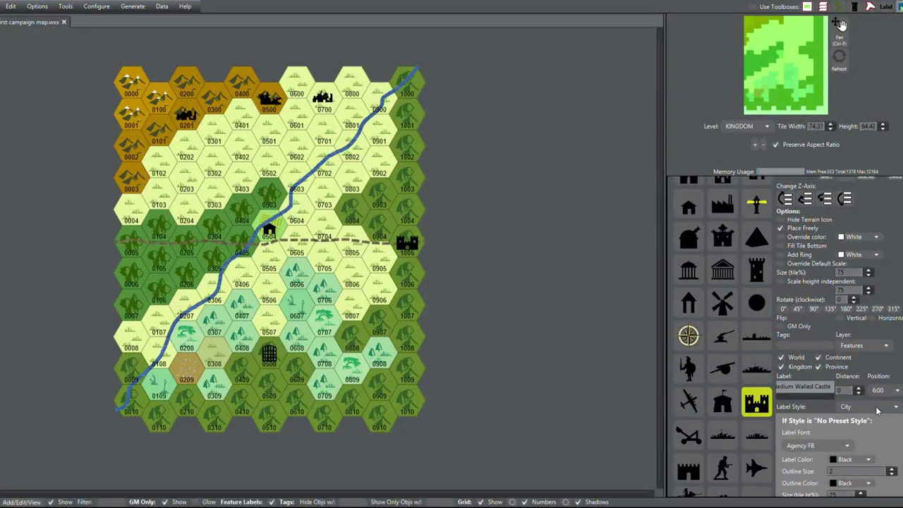
pyautogui.scroll(-2, 877, 410)
pyautogui.scroll(1, 896, 407)
pyautogui.hotkey('ctrl', 'a')
pyautogui.press('BackSpace')
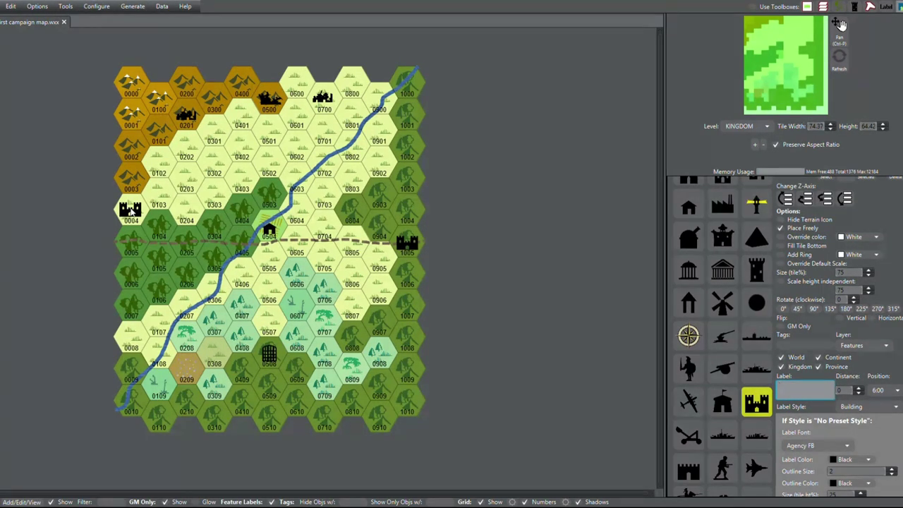
pyautogui.click(130, 211)
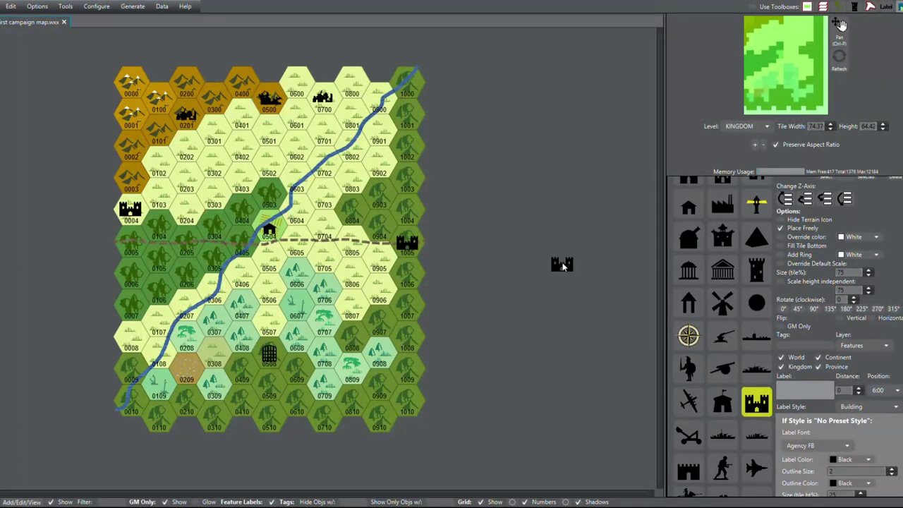
pyautogui.scroll(2, 741, 324)
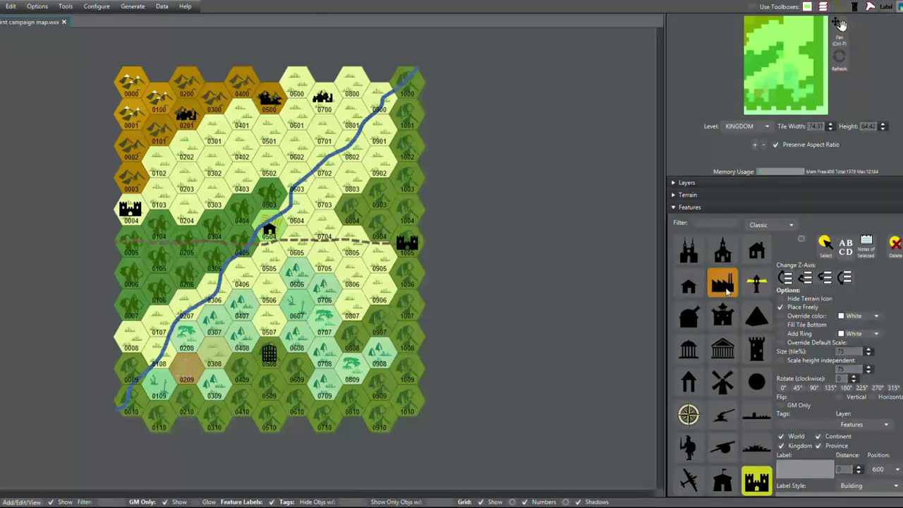
pyautogui.scroll(-1, 726, 290)
pyautogui.scroll(-10, 727, 291)
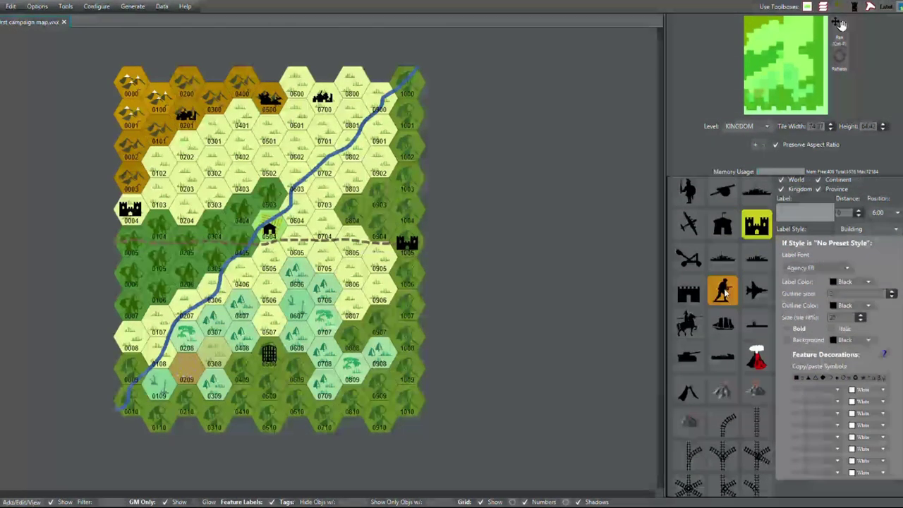
pyautogui.scroll(-8, 725, 290)
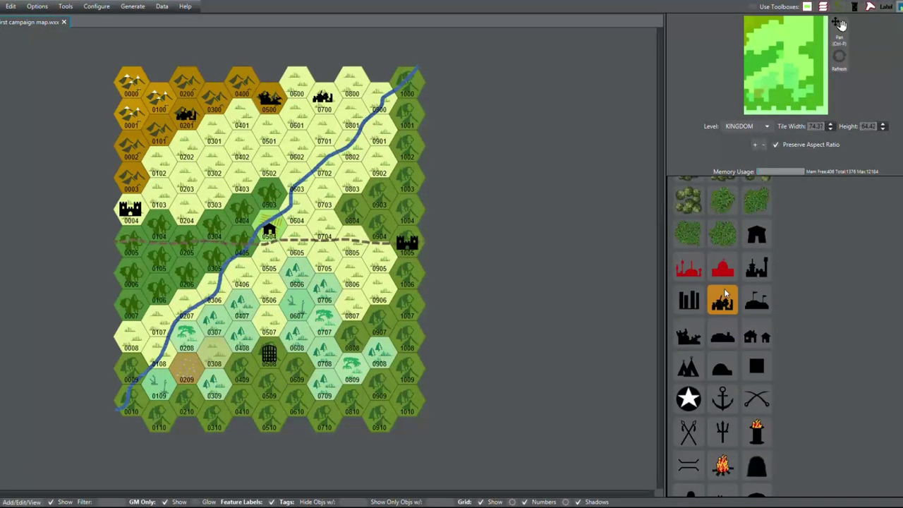
pyautogui.scroll(2, 725, 294)
pyautogui.scroll(-4, 725, 295)
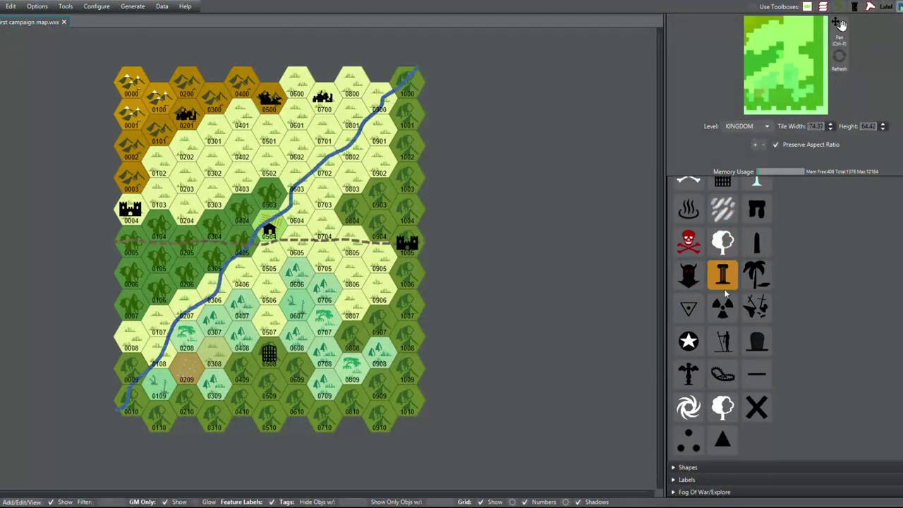
pyautogui.scroll(4, 724, 295)
pyautogui.scroll(-1, 725, 295)
pyautogui.scroll(1, 724, 295)
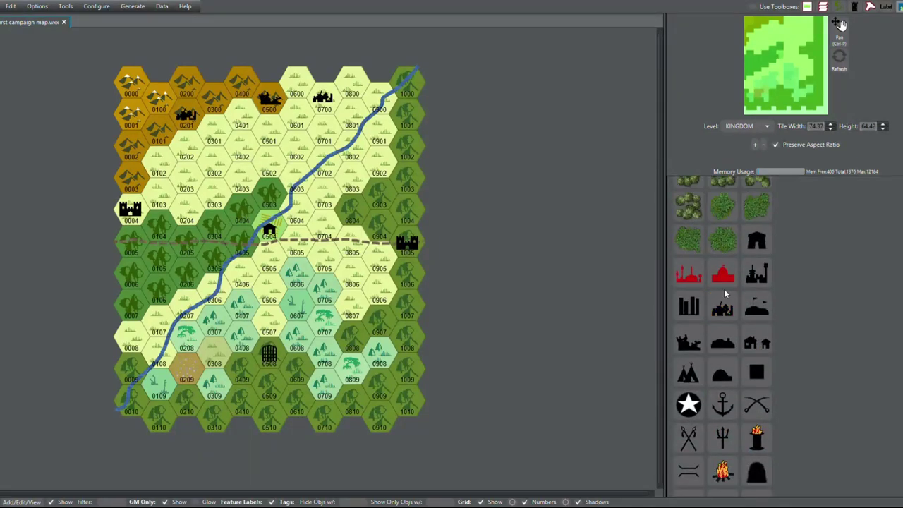
pyautogui.click(724, 311)
pyautogui.click(750, 342)
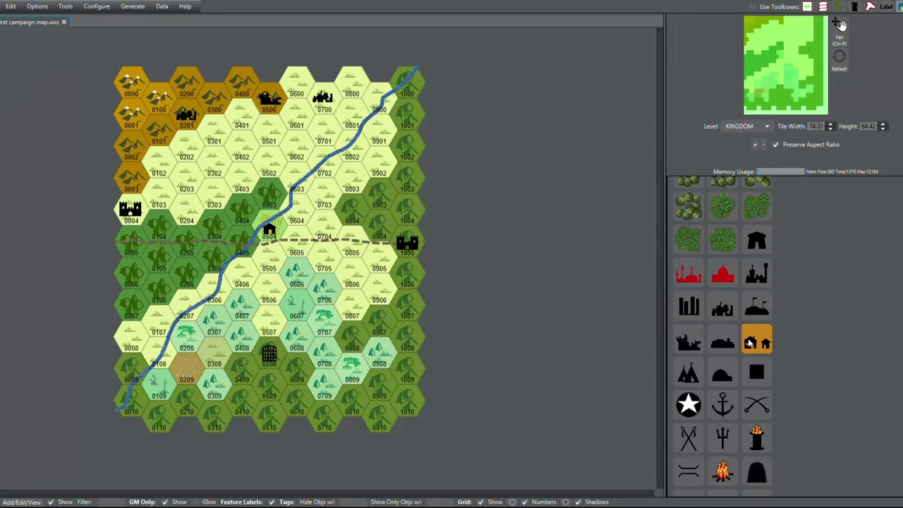
pyautogui.scroll(-10, 750, 342)
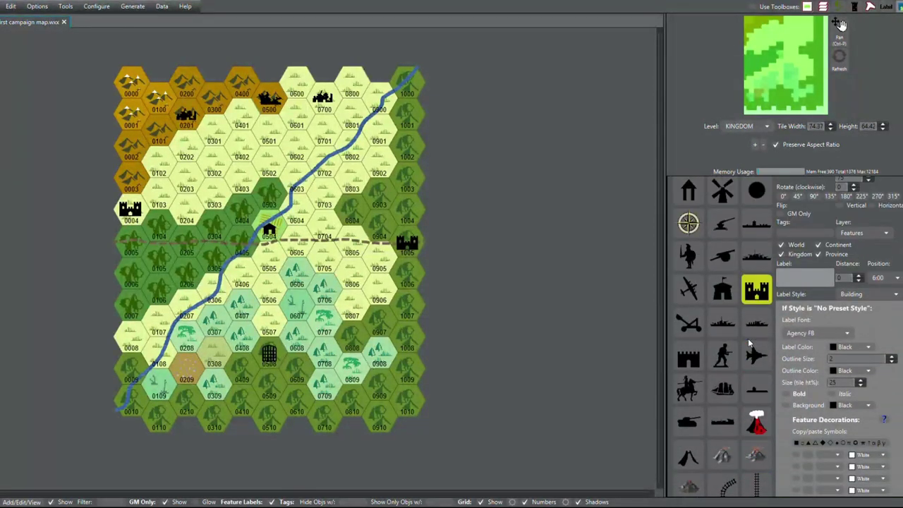
pyautogui.scroll(5, 748, 338)
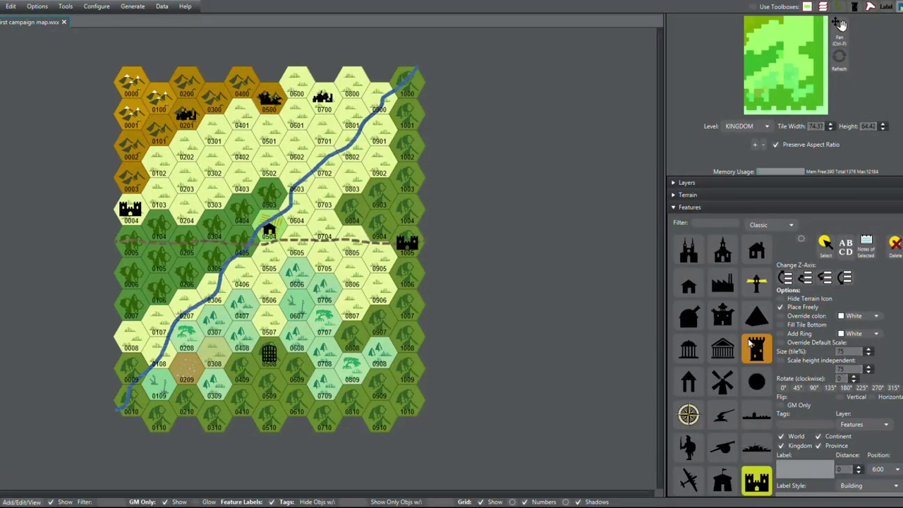
# Place house symbols on hexes 0904 and 1004, then deselect the house tool.
pyautogui.click(753, 253)
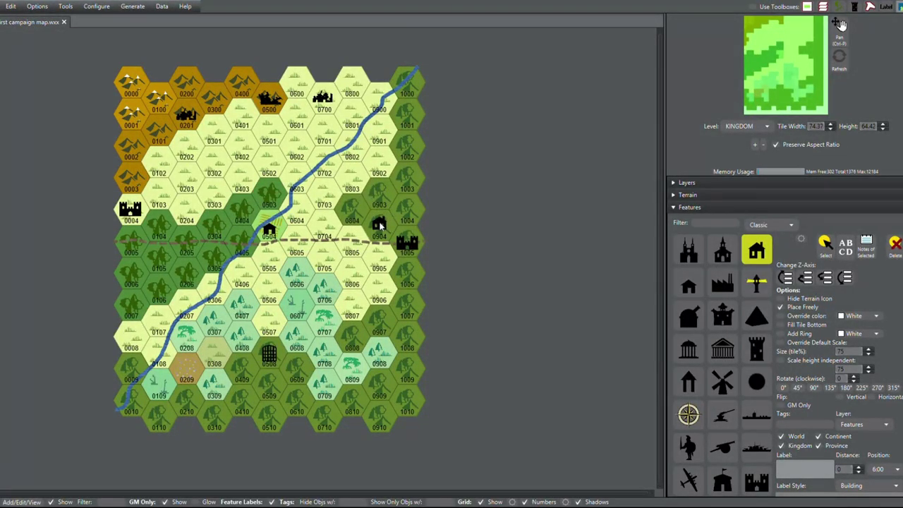
pyautogui.click(381, 226)
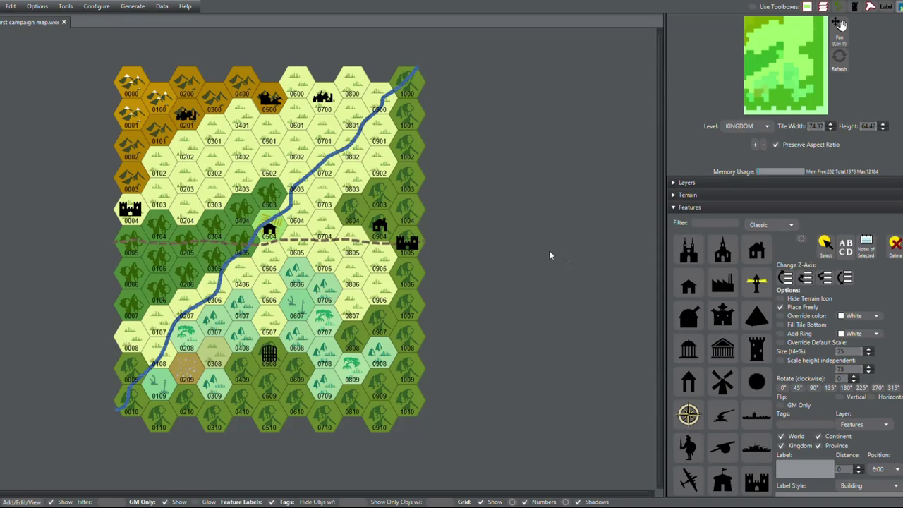
pyautogui.click(688, 286)
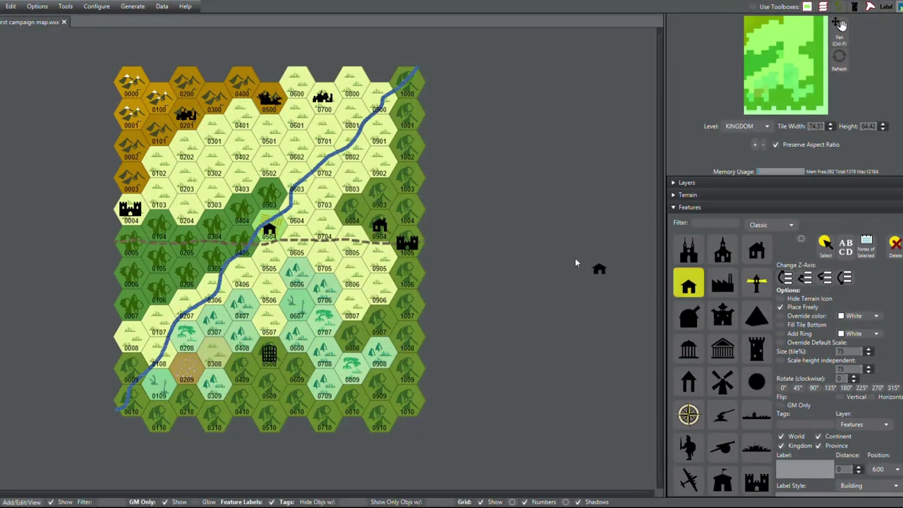
pyautogui.click(408, 212)
pyautogui.click(689, 283)
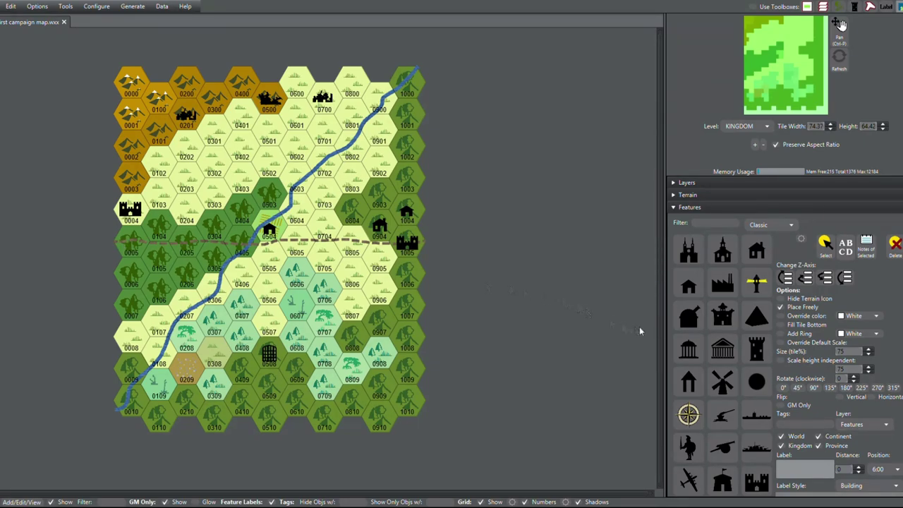
# Place the towered fort symbol on western hex 0005, then deselect it.
pyautogui.scroll(-3, 745, 319)
pyautogui.scroll(-5, 744, 319)
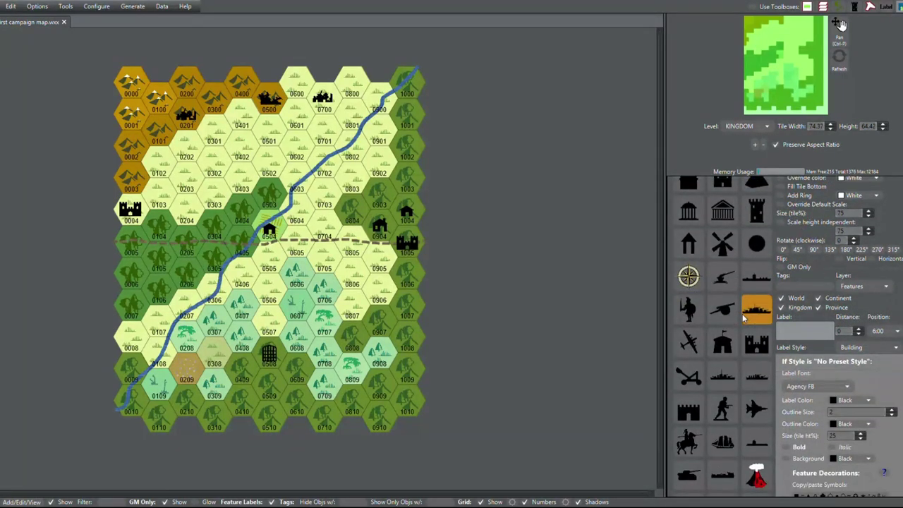
pyautogui.scroll(-3, 729, 356)
pyautogui.scroll(-15, 729, 356)
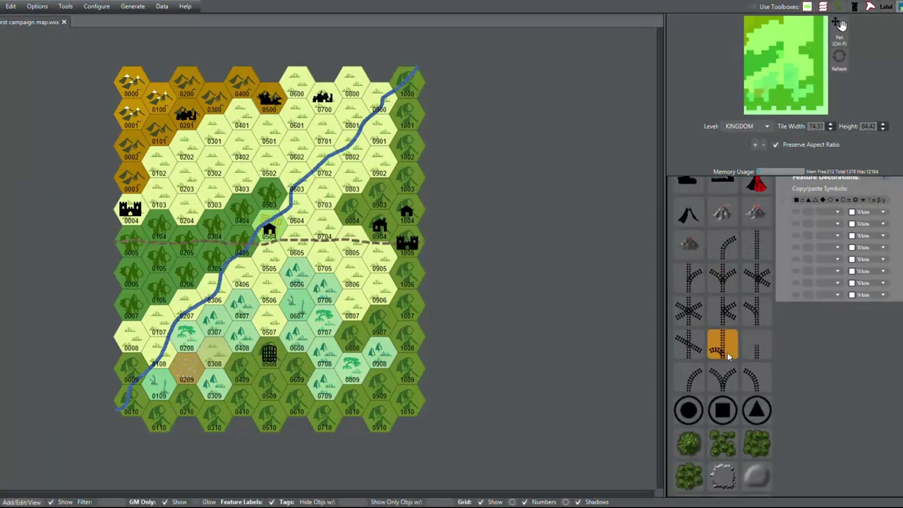
pyautogui.scroll(-4, 728, 357)
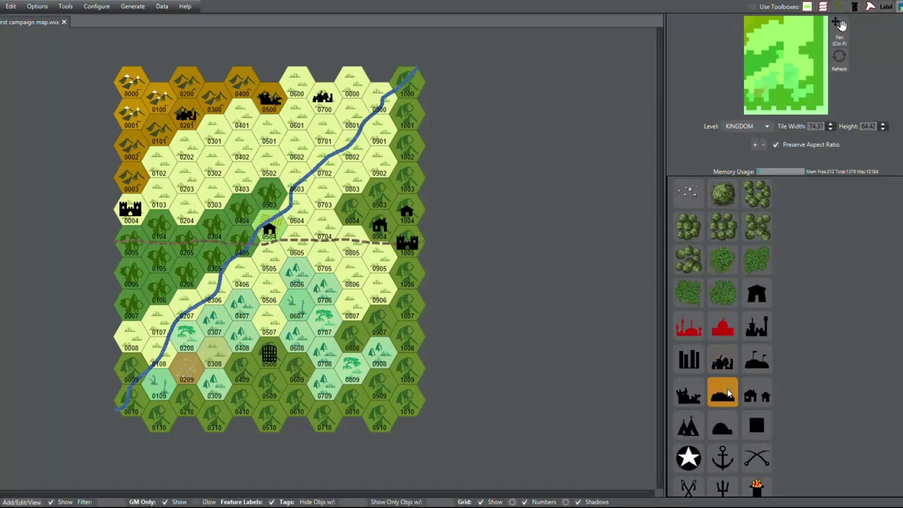
pyautogui.scroll(-4, 721, 338)
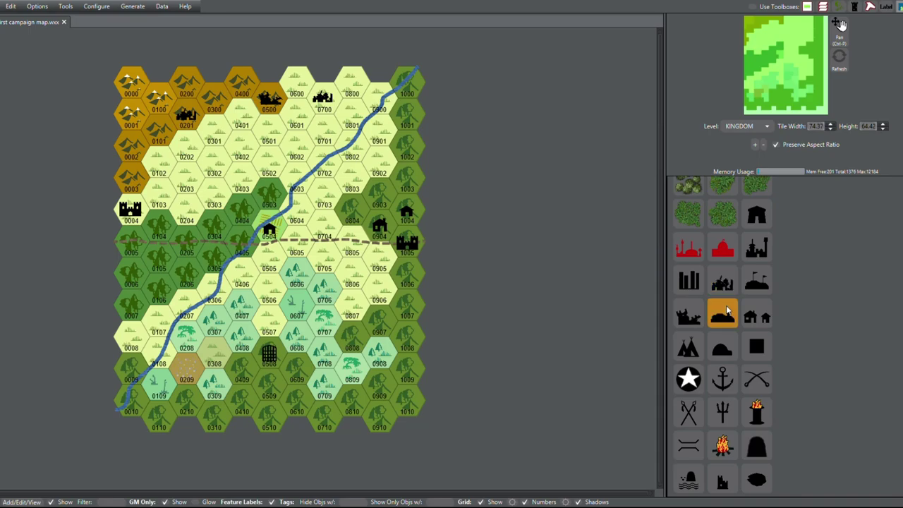
pyautogui.scroll(-6, 727, 310)
pyautogui.scroll(-12, 728, 310)
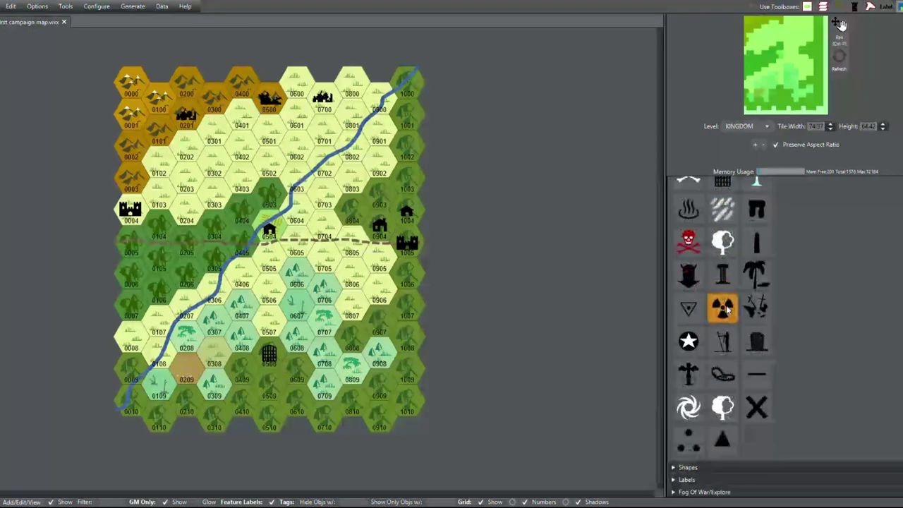
pyautogui.scroll(18, 727, 311)
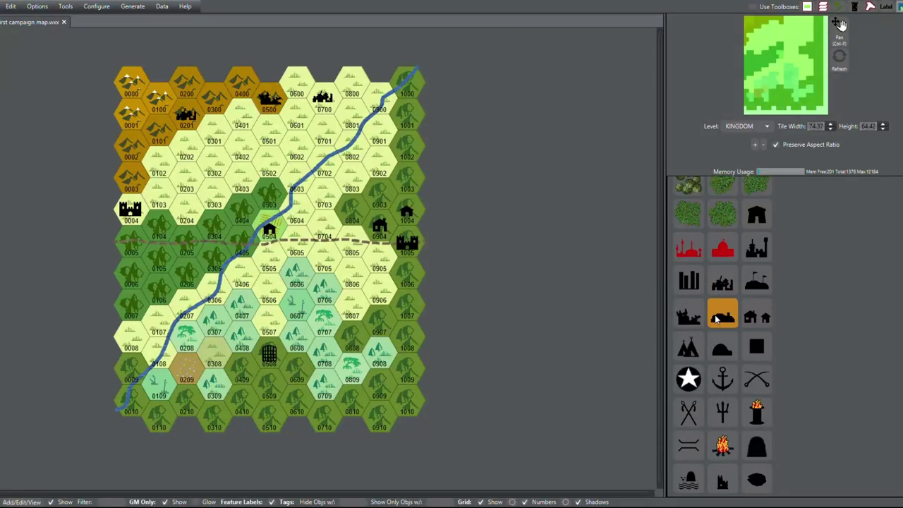
pyautogui.click(753, 253)
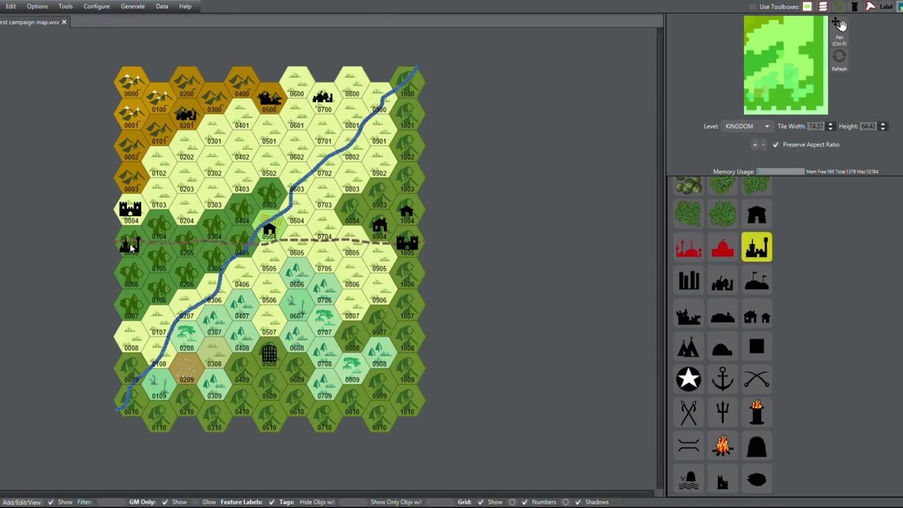
pyautogui.click(131, 244)
pyautogui.click(786, 243)
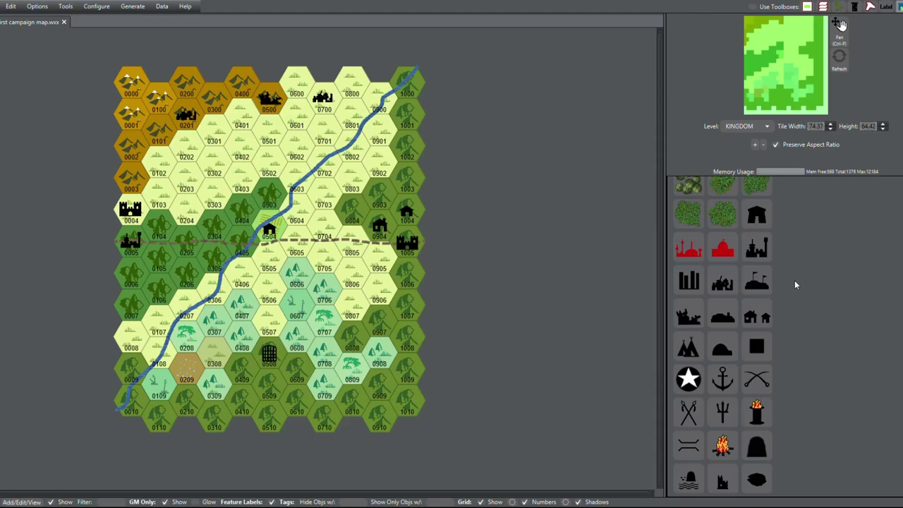
# Choose the hut feature and place a hut on hex 0905.
pyautogui.click(769, 277)
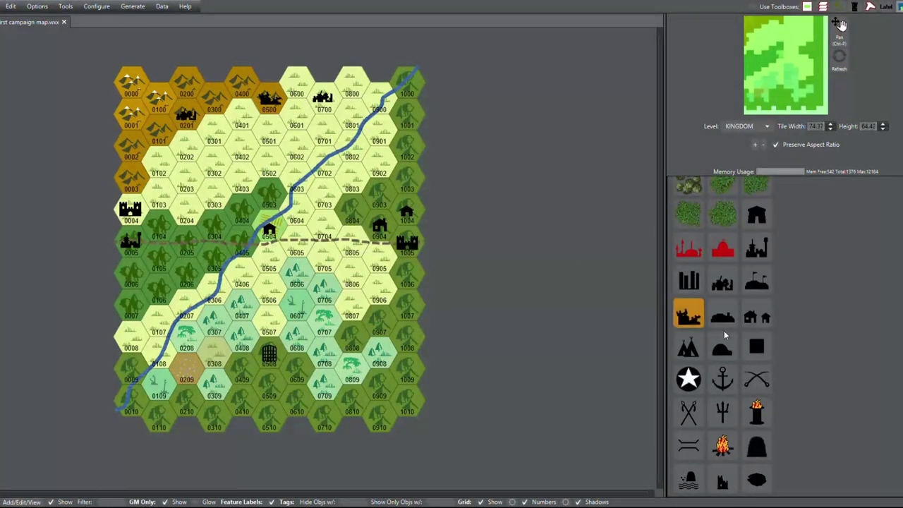
pyautogui.scroll(-2, 735, 345)
pyautogui.scroll(3, 734, 345)
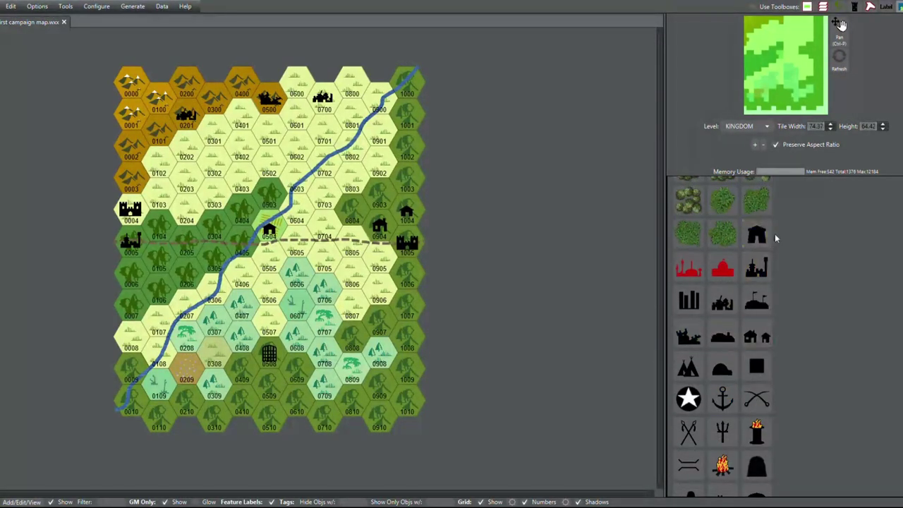
pyautogui.click(748, 239)
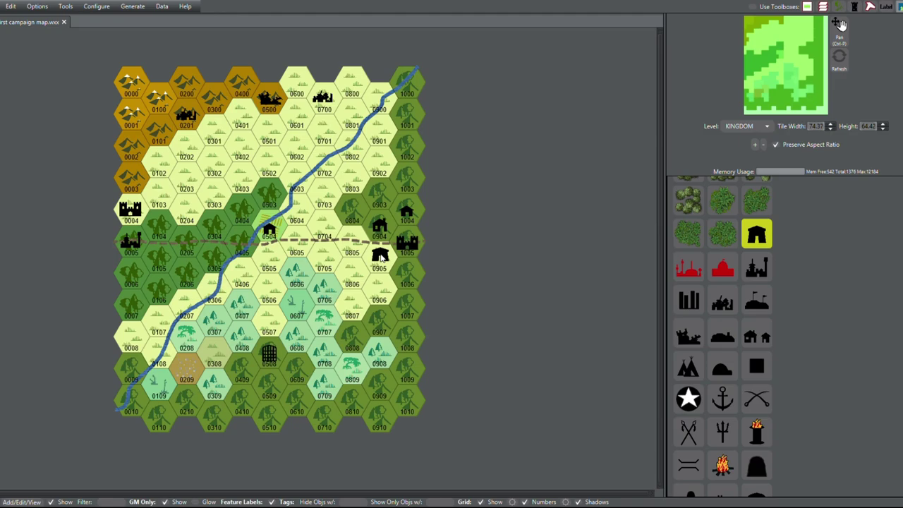
pyautogui.click(380, 258)
# Place a house symbol on western forest hex 0106.
pyautogui.scroll(5, 789, 298)
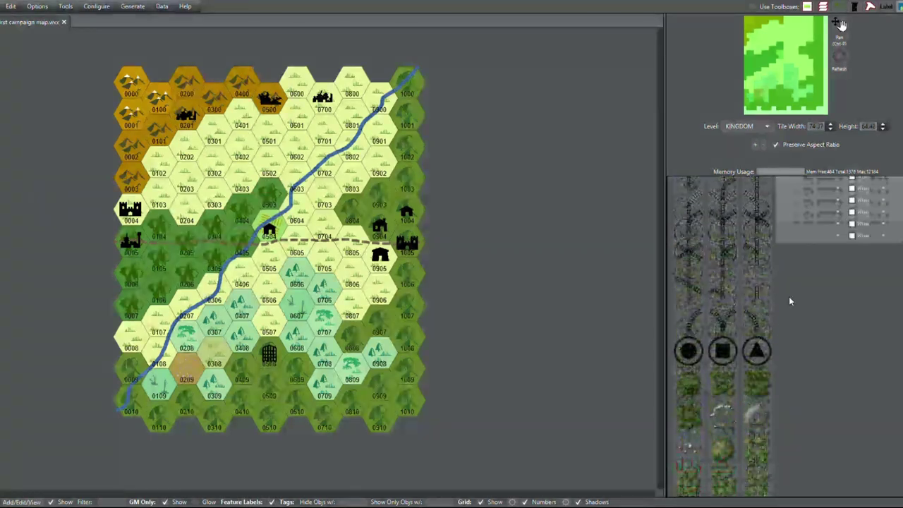
pyautogui.scroll(3, 789, 299)
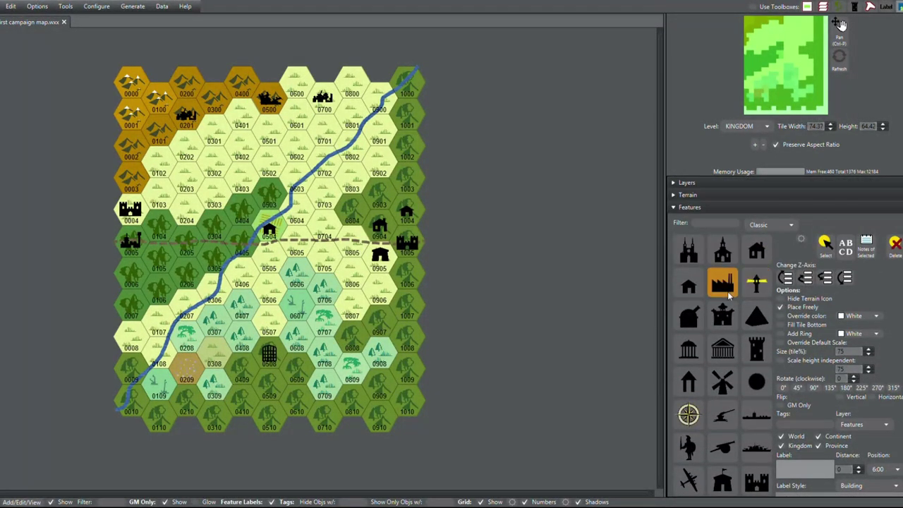
pyautogui.click(695, 284)
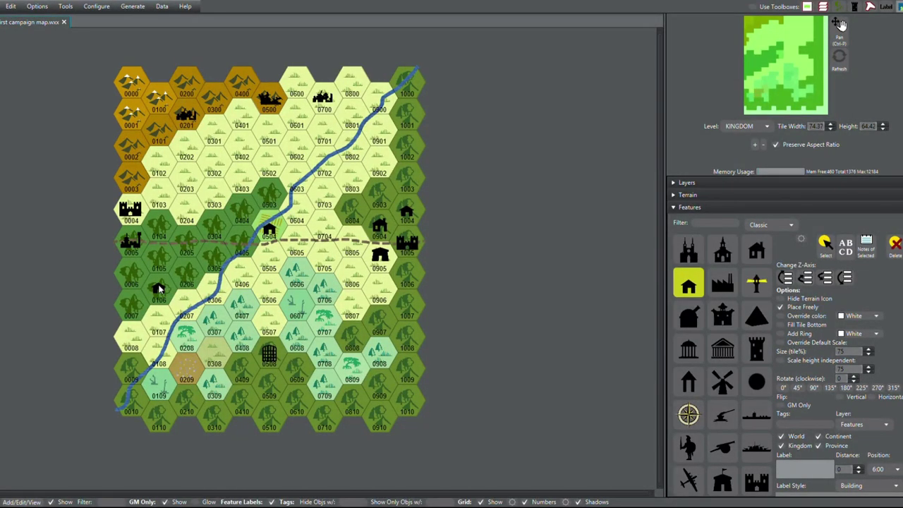
pyautogui.click(159, 288)
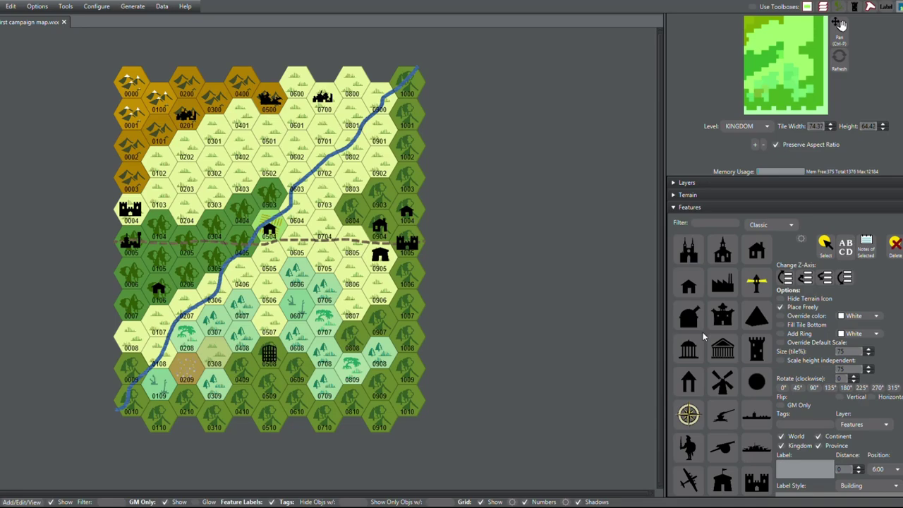
# Place a walled castle icon on eastern hex 0906.
pyautogui.scroll(-1, 738, 319)
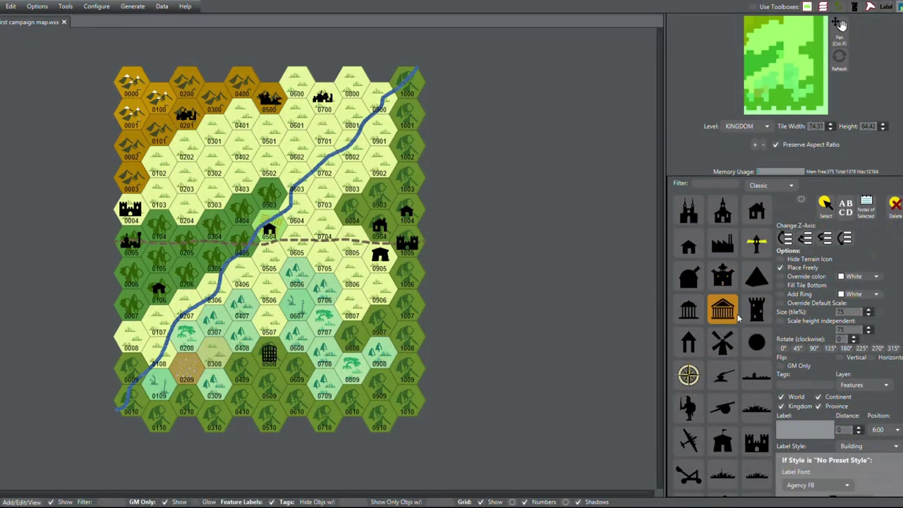
pyautogui.scroll(-3, 739, 319)
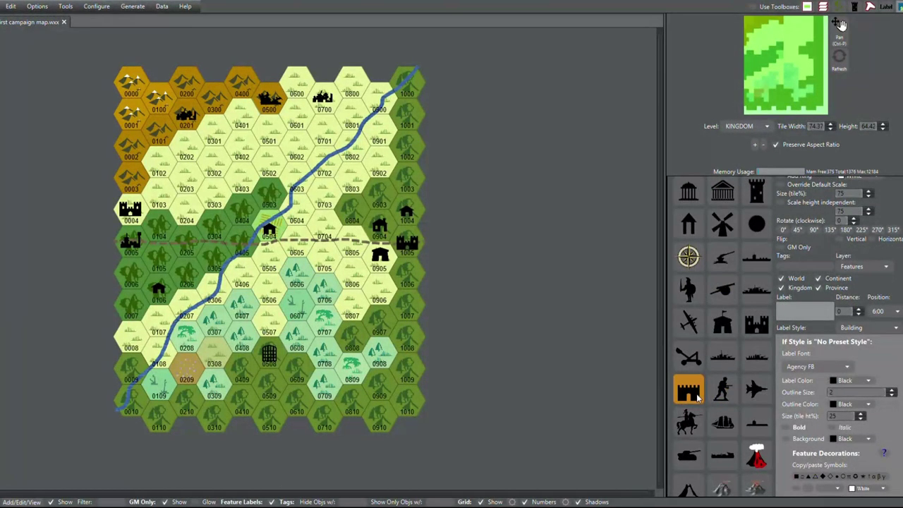
pyautogui.click(697, 397)
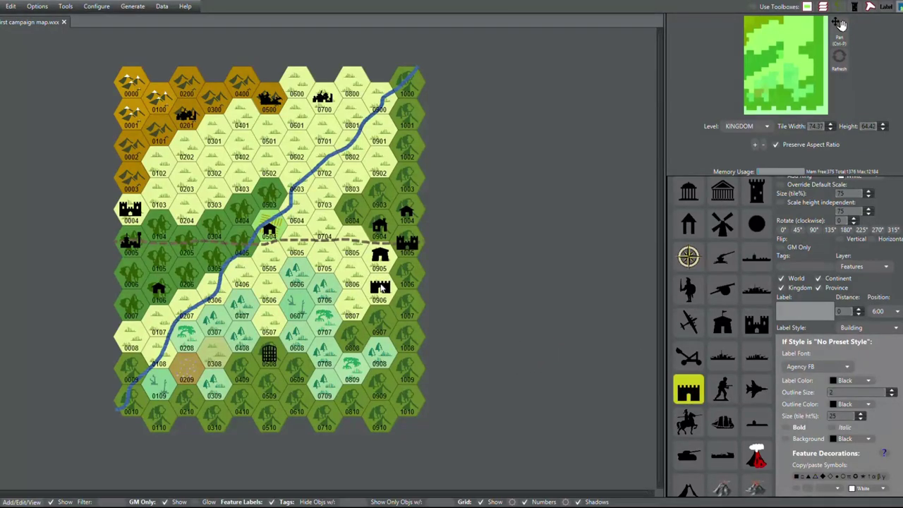
pyautogui.click(381, 287)
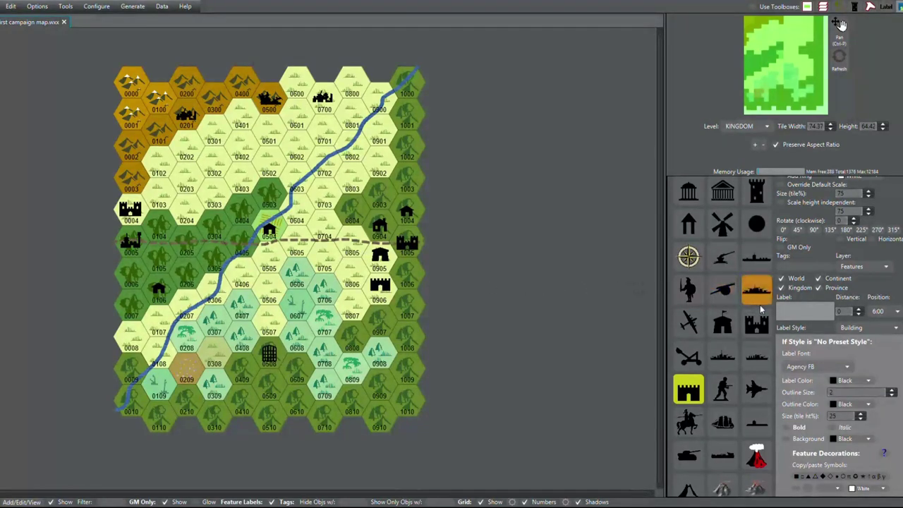
pyautogui.click(706, 359)
pyautogui.scroll(5, 748, 325)
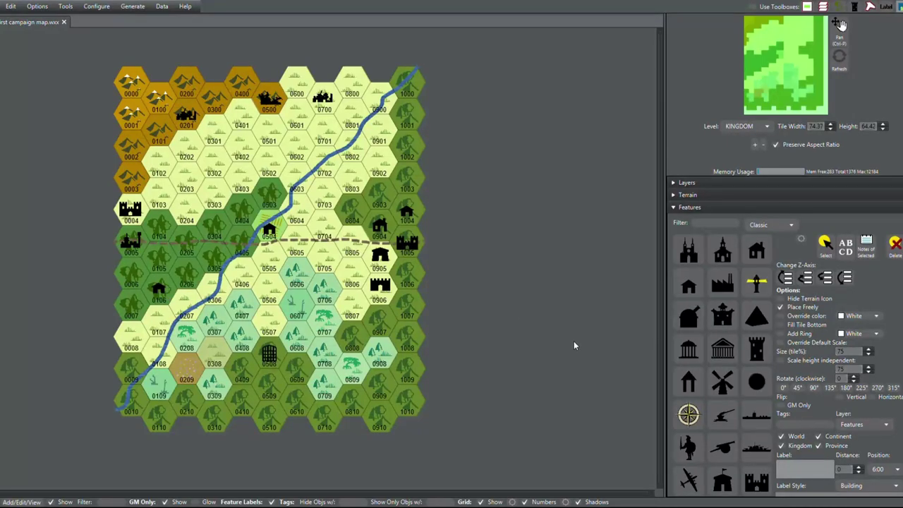
# Stamp the castle-town icon onto hex 0307, then deselect it.
pyautogui.scroll(-10, 711, 317)
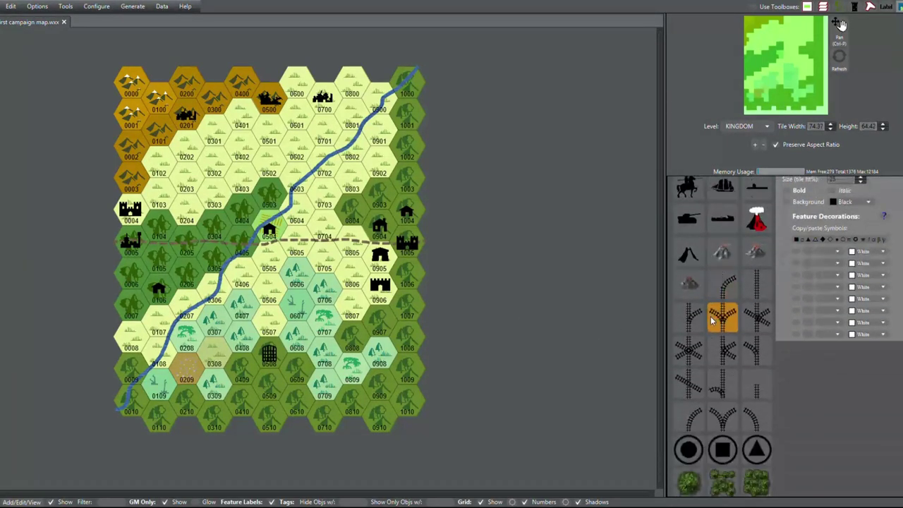
pyautogui.scroll(-6, 711, 321)
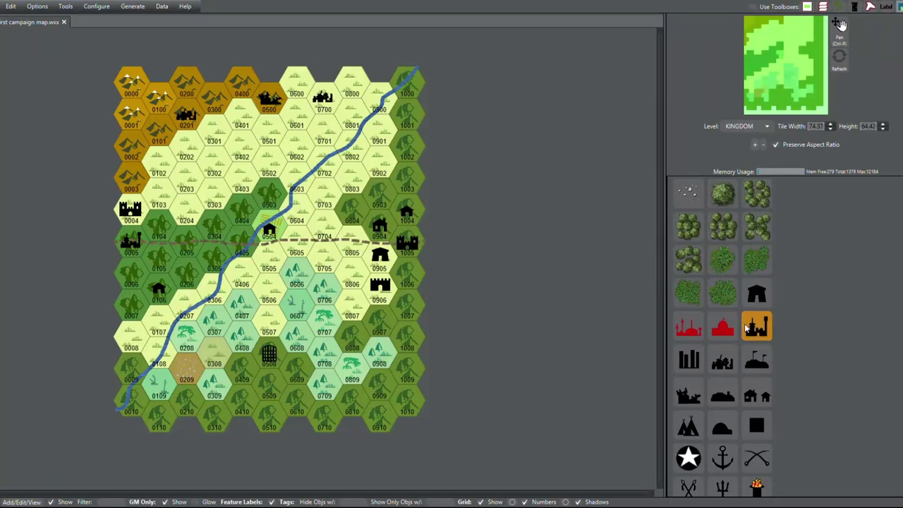
pyautogui.click(752, 328)
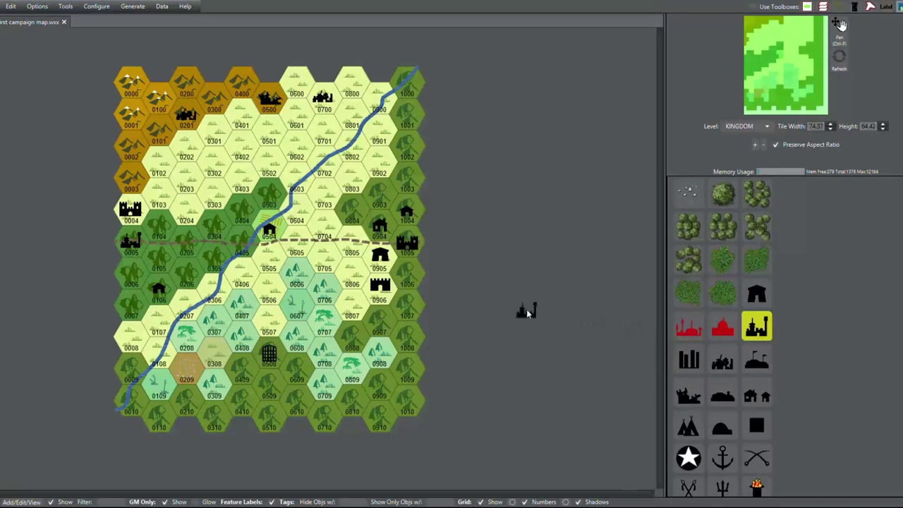
pyautogui.click(214, 321)
pyautogui.click(766, 332)
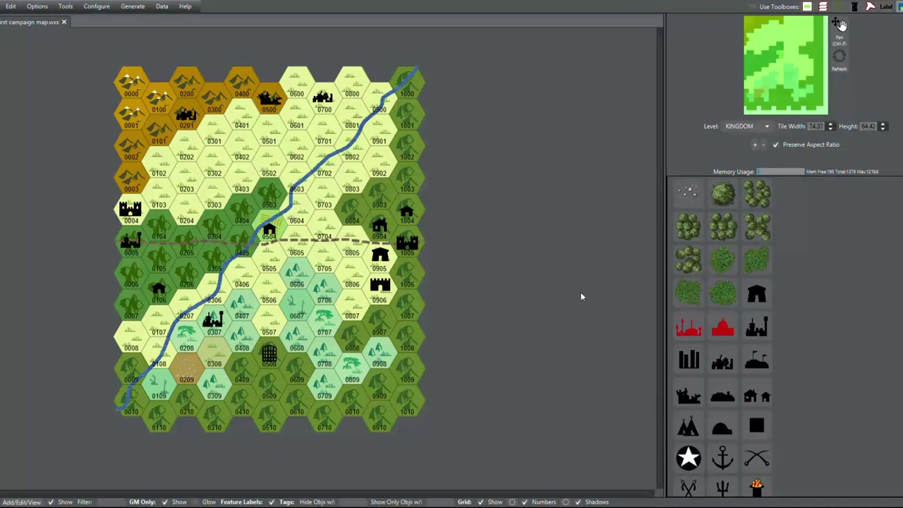
# Stamp the walled castle-town symbol on hex 0807 and a hut symbol on hex 0208.
pyautogui.click(722, 359)
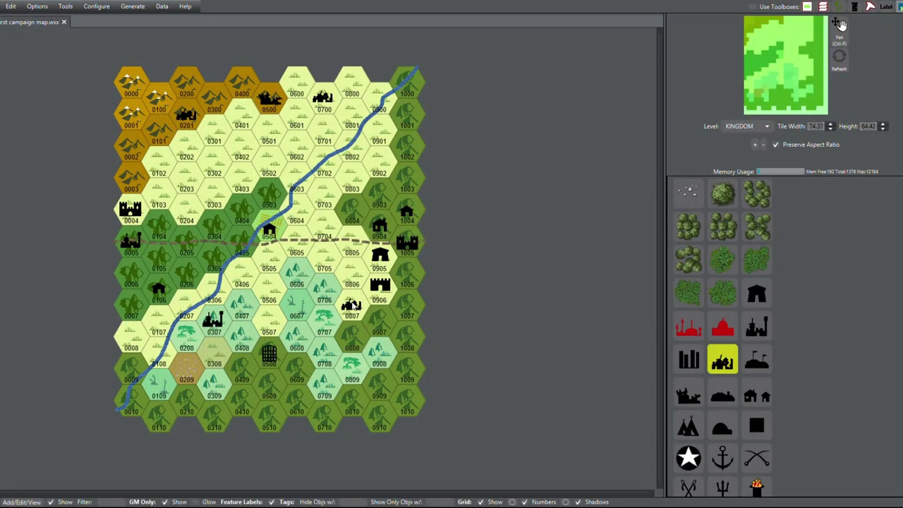
pyautogui.click(351, 305)
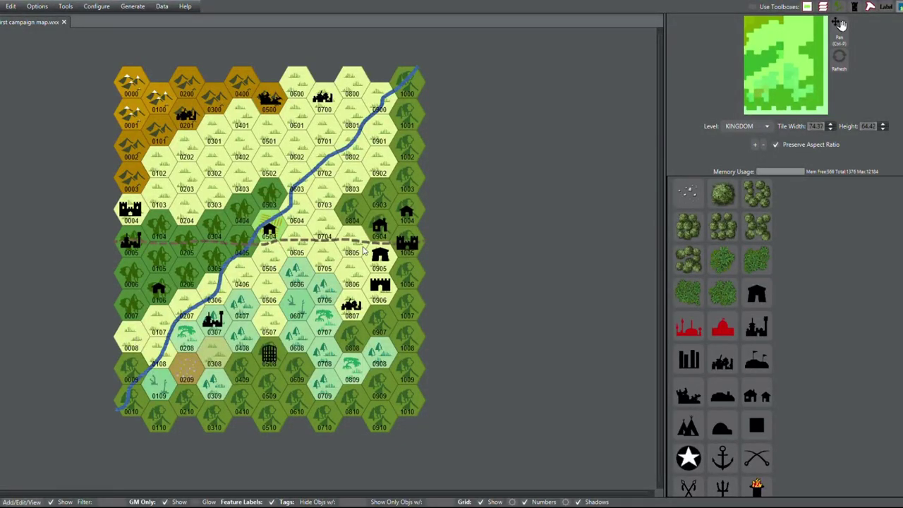
pyautogui.click(757, 293)
pyautogui.click(189, 338)
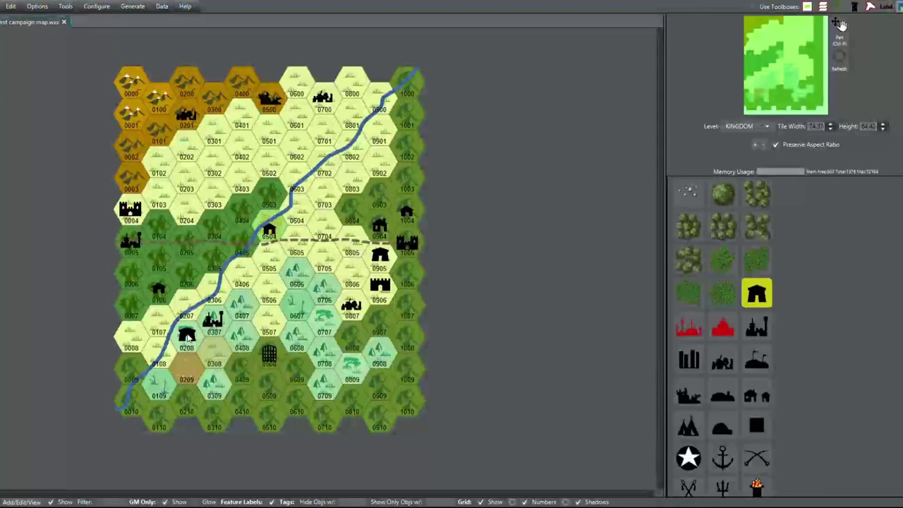
pyautogui.click(756, 293)
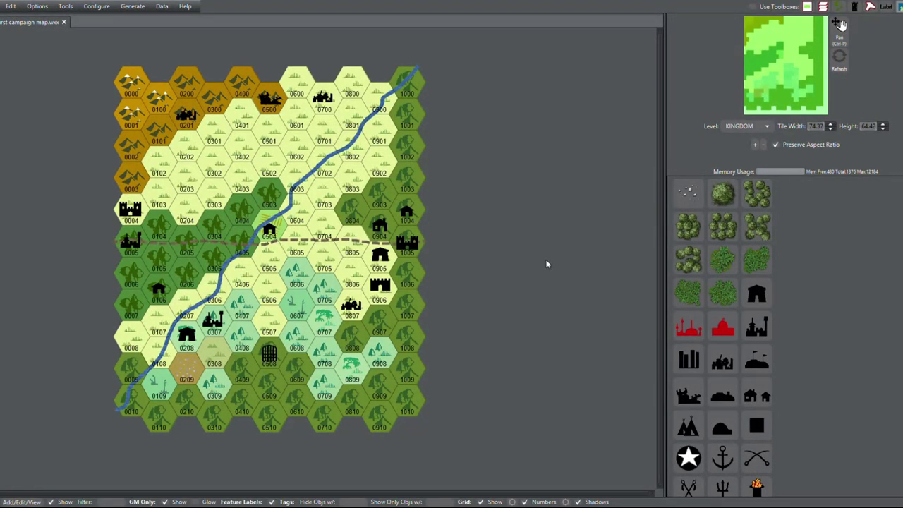
# Switch the palette to feature icons and stamp a house on hex 0808.
pyautogui.click(759, 300)
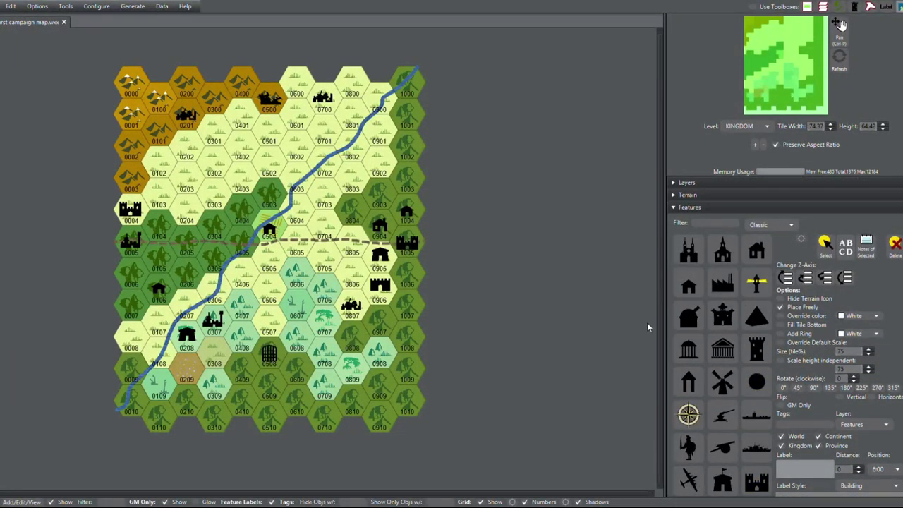
pyautogui.click(690, 285)
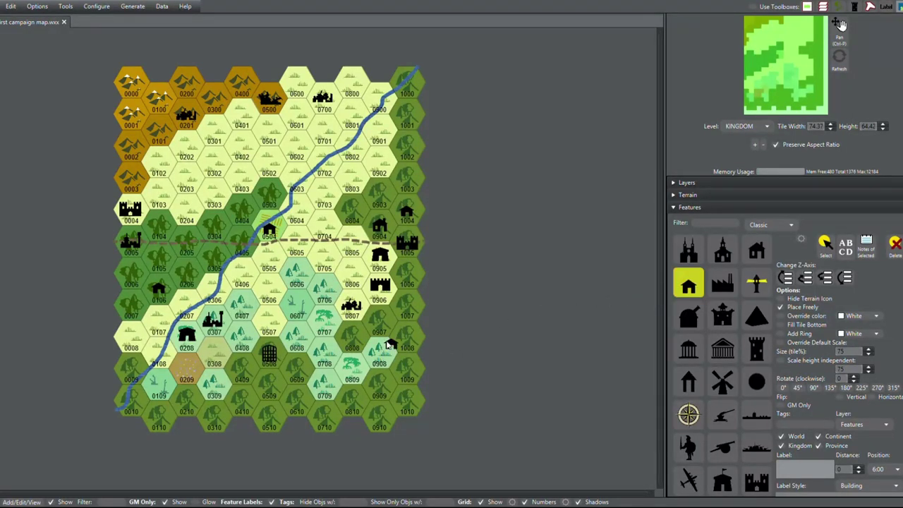
pyautogui.click(353, 340)
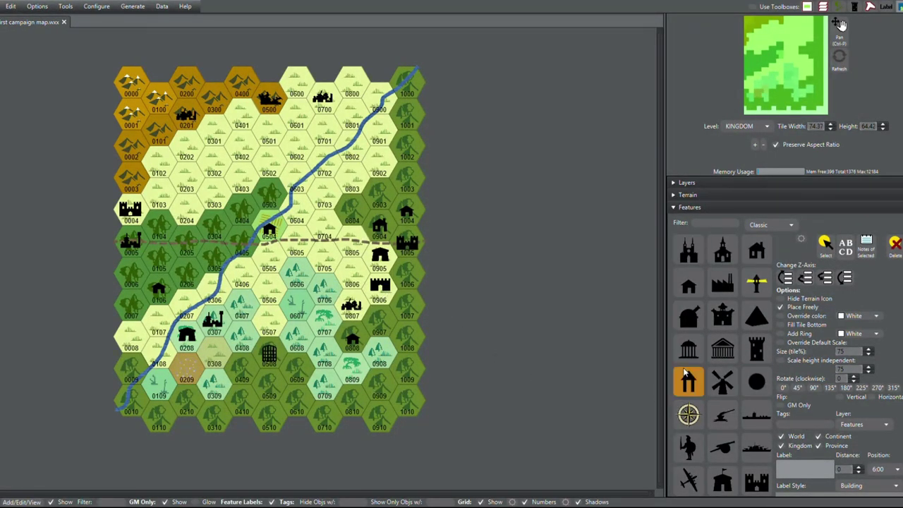
# Stamp a hut symbol on southern hex 0309.
pyautogui.scroll(-1, 764, 334)
pyautogui.scroll(-5, 764, 333)
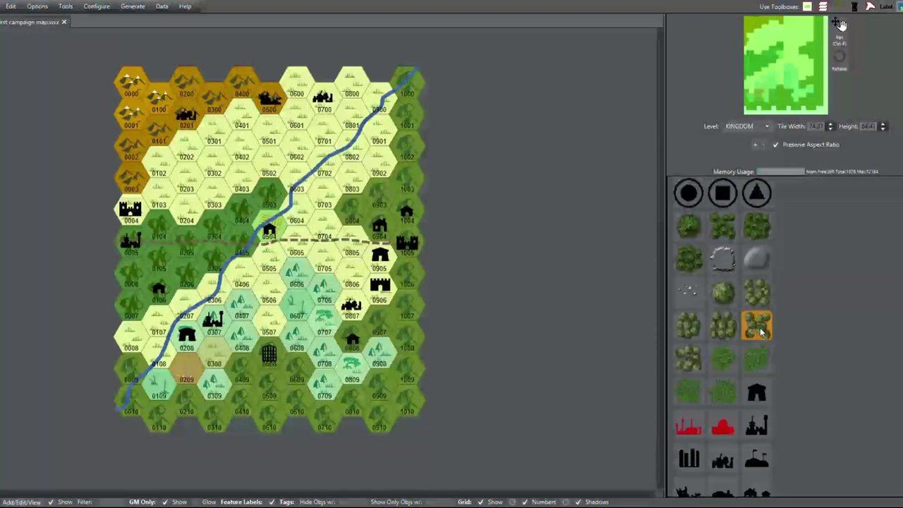
pyautogui.click(766, 397)
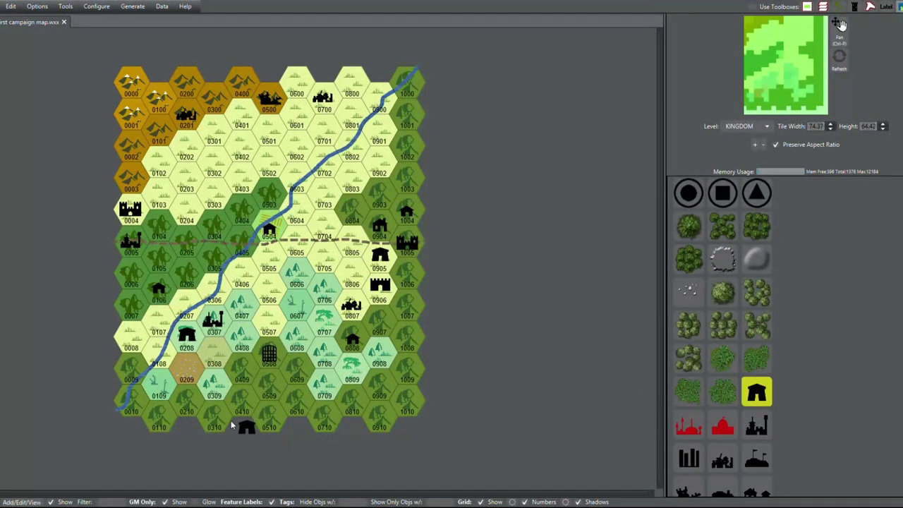
pyautogui.click(213, 382)
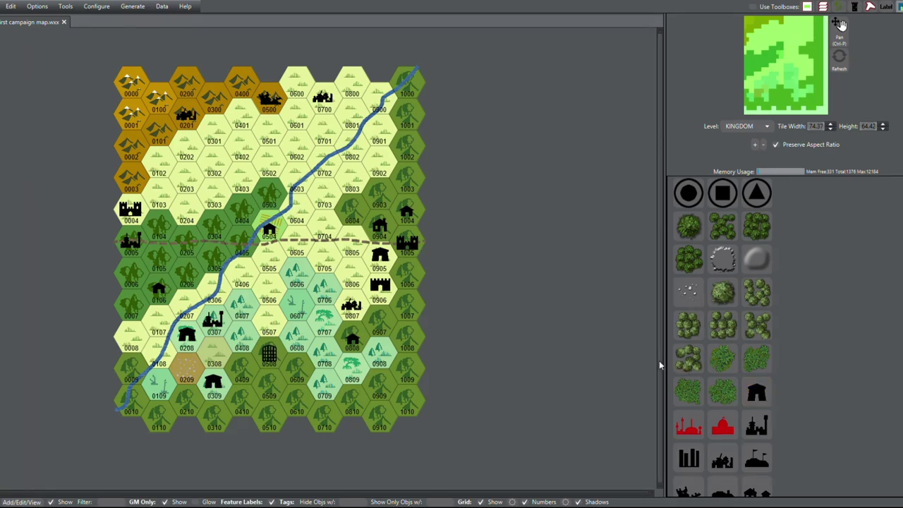
# Add the twin-house symbol for hex 0709 and another hut on hex 0809.
pyautogui.scroll(2, 690, 350)
pyautogui.click(689, 351)
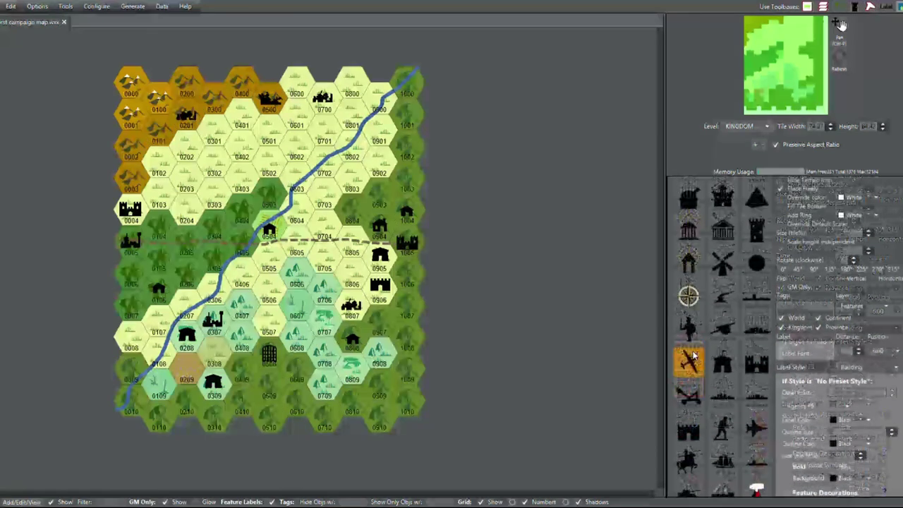
pyautogui.scroll(-10, 701, 335)
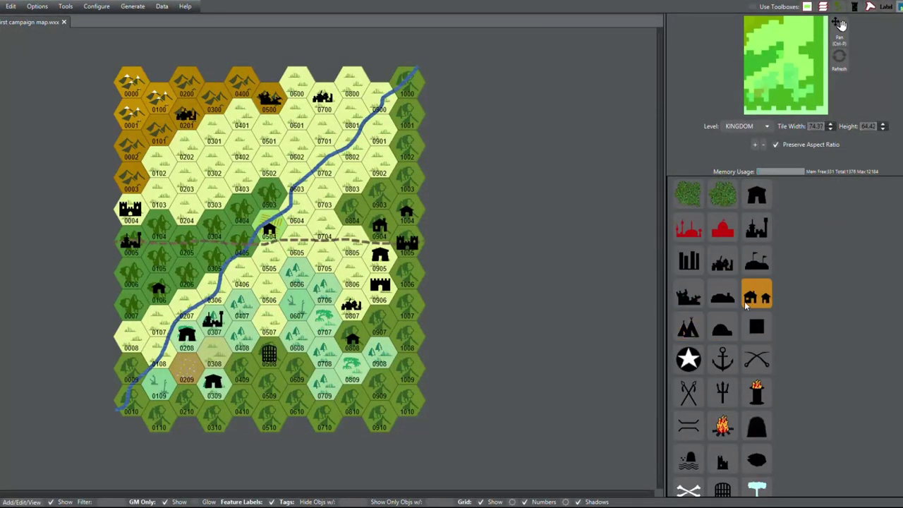
pyautogui.click(745, 300)
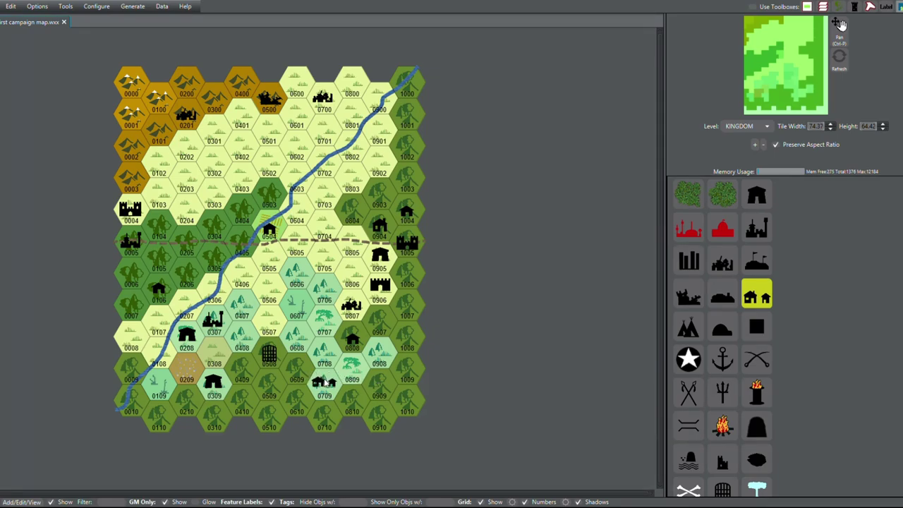
pyautogui.click(756, 296)
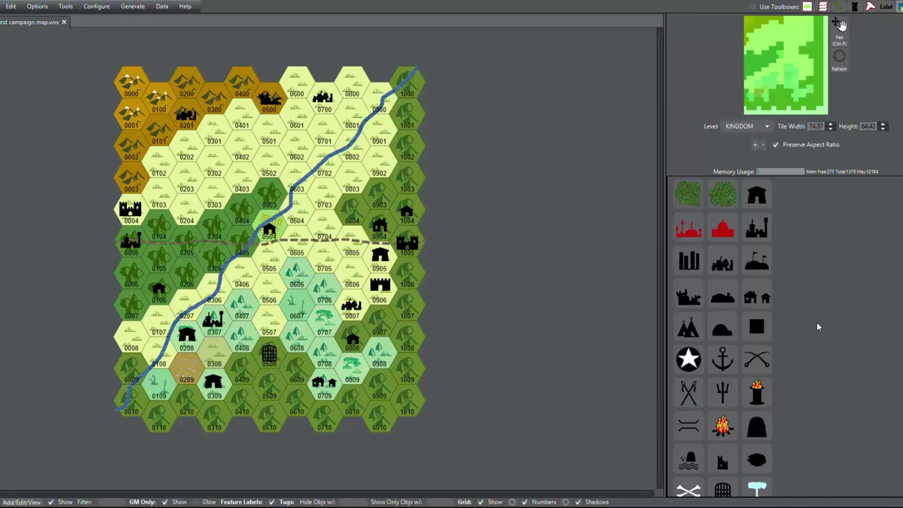
pyautogui.click(757, 195)
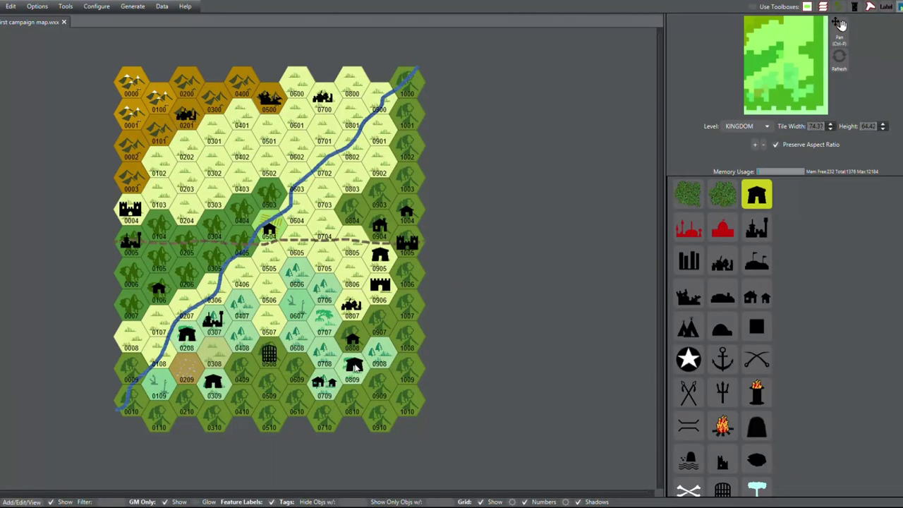
pyautogui.click(351, 367)
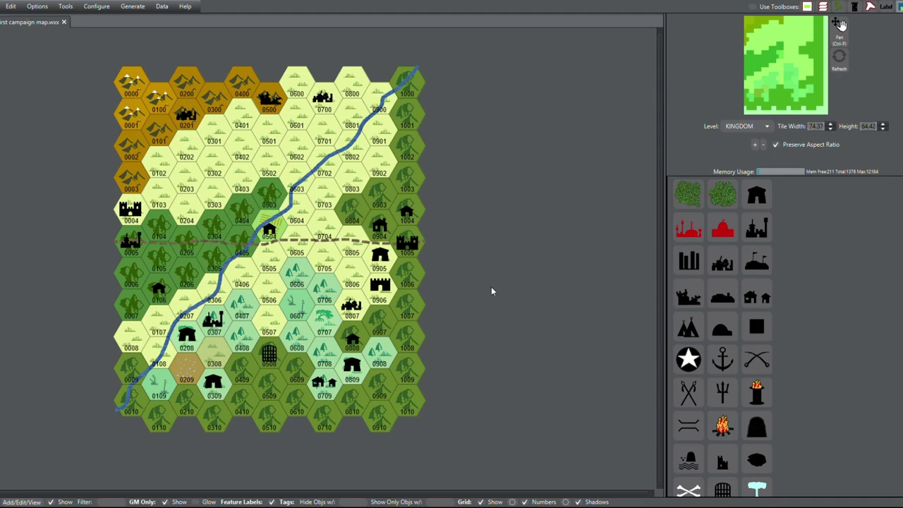
# Stamp a hut on hex 0810 and a house feature on hex 1009, then deselect.
pyautogui.click(767, 200)
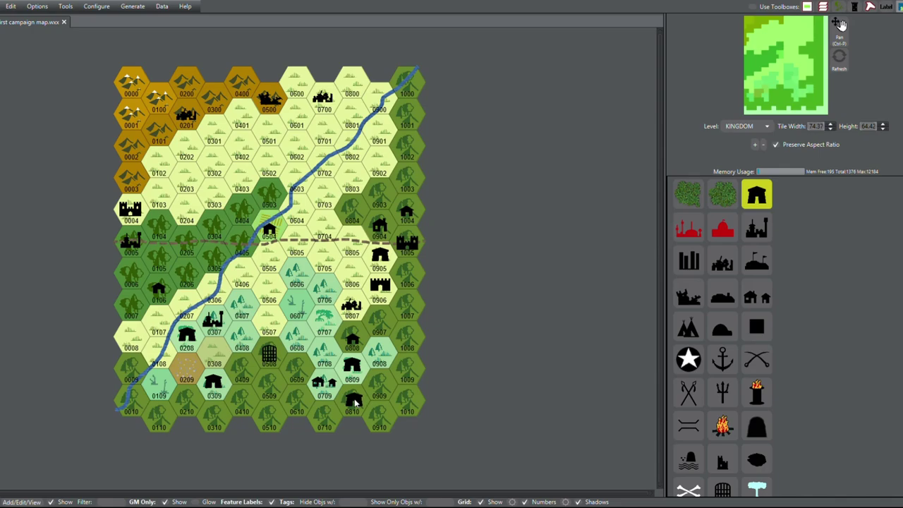
pyautogui.click(356, 401)
pyautogui.scroll(5, 726, 346)
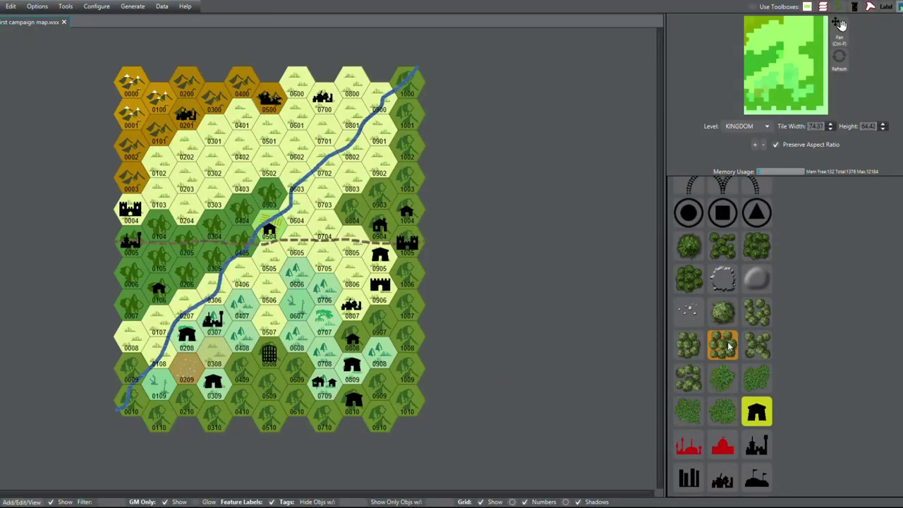
pyautogui.scroll(10, 729, 346)
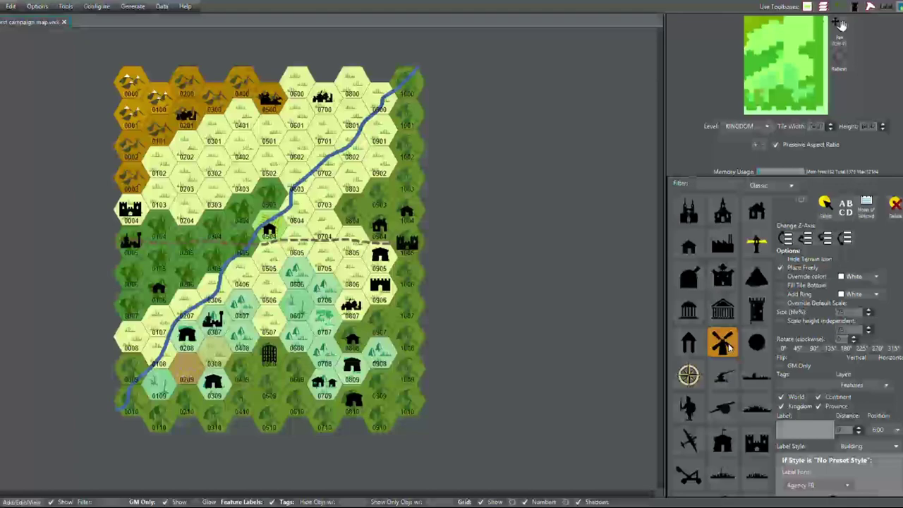
pyautogui.scroll(2, 729, 345)
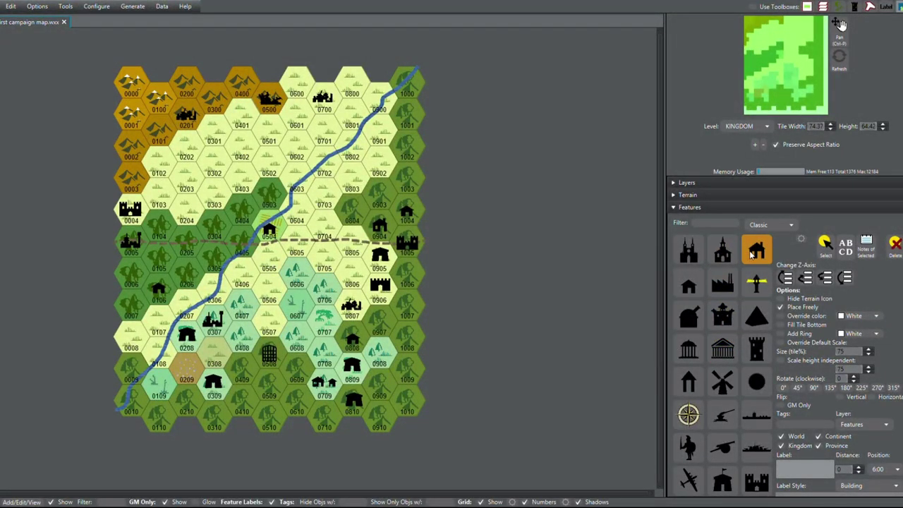
pyautogui.click(752, 254)
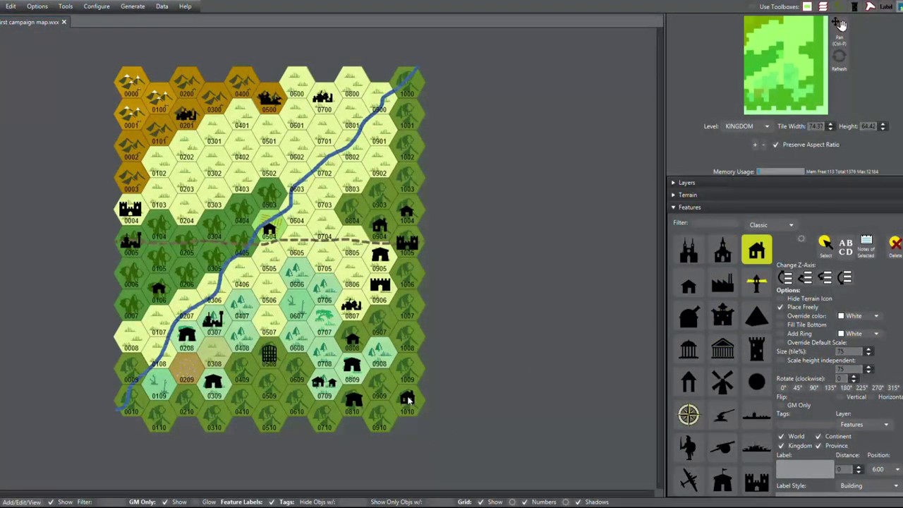
pyautogui.click(407, 400)
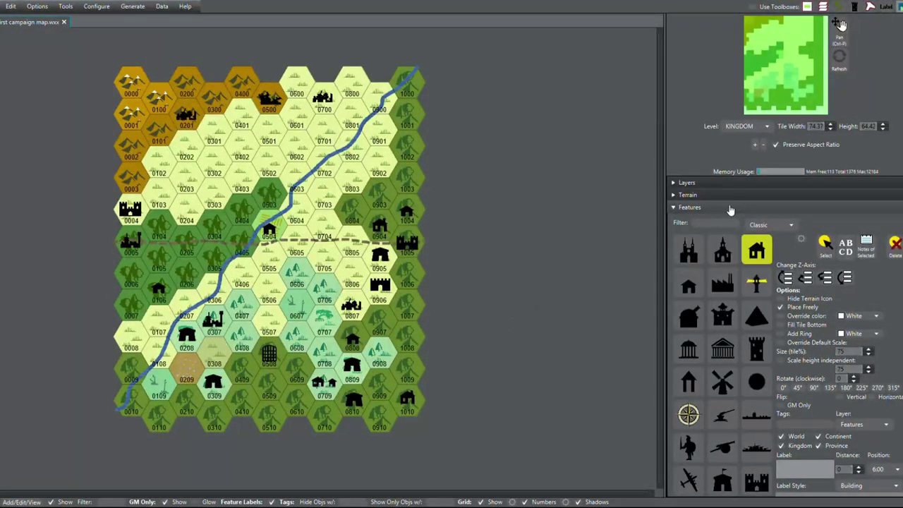
pyautogui.press('Escape')
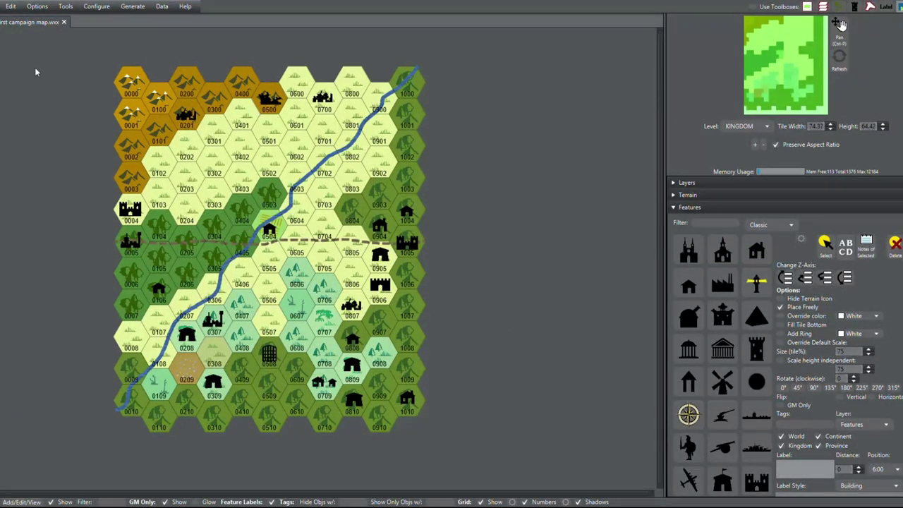